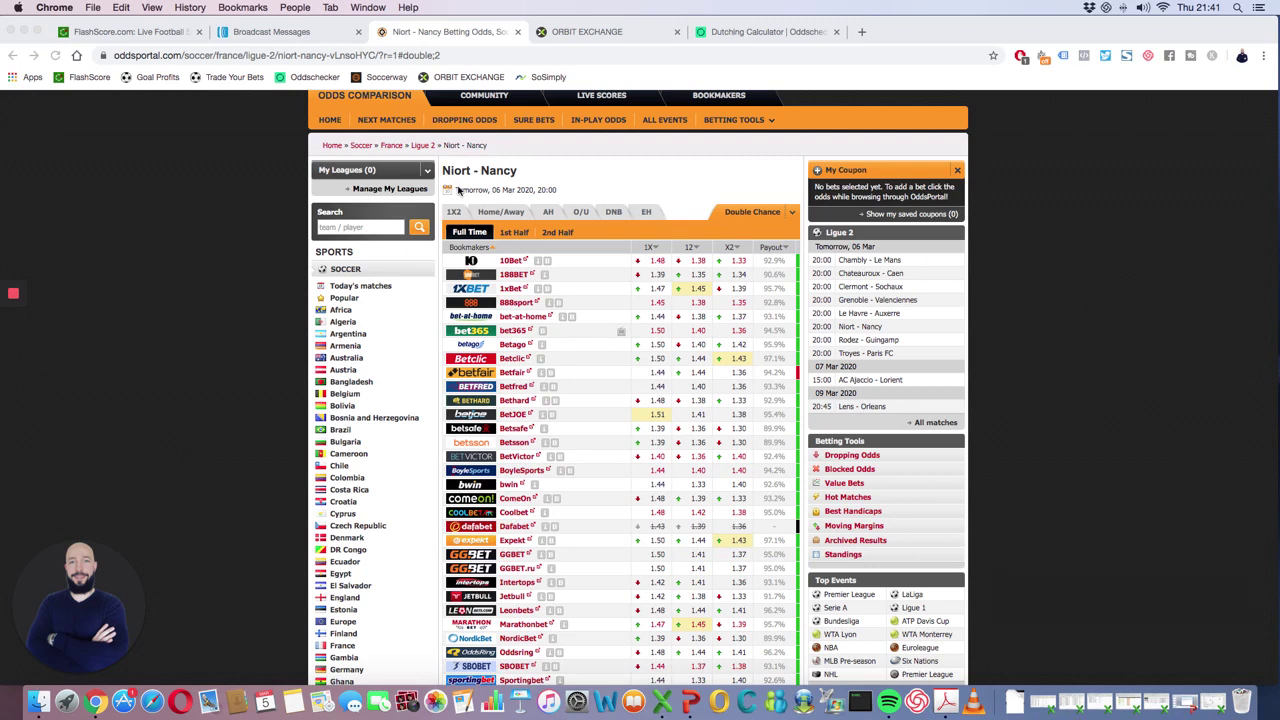
# - Examine the full-time Double Chance odds for Niort - Nancy across bookmakers, including the average and highest 1X odds
pyautogui.scroll(-1, 619, 287)
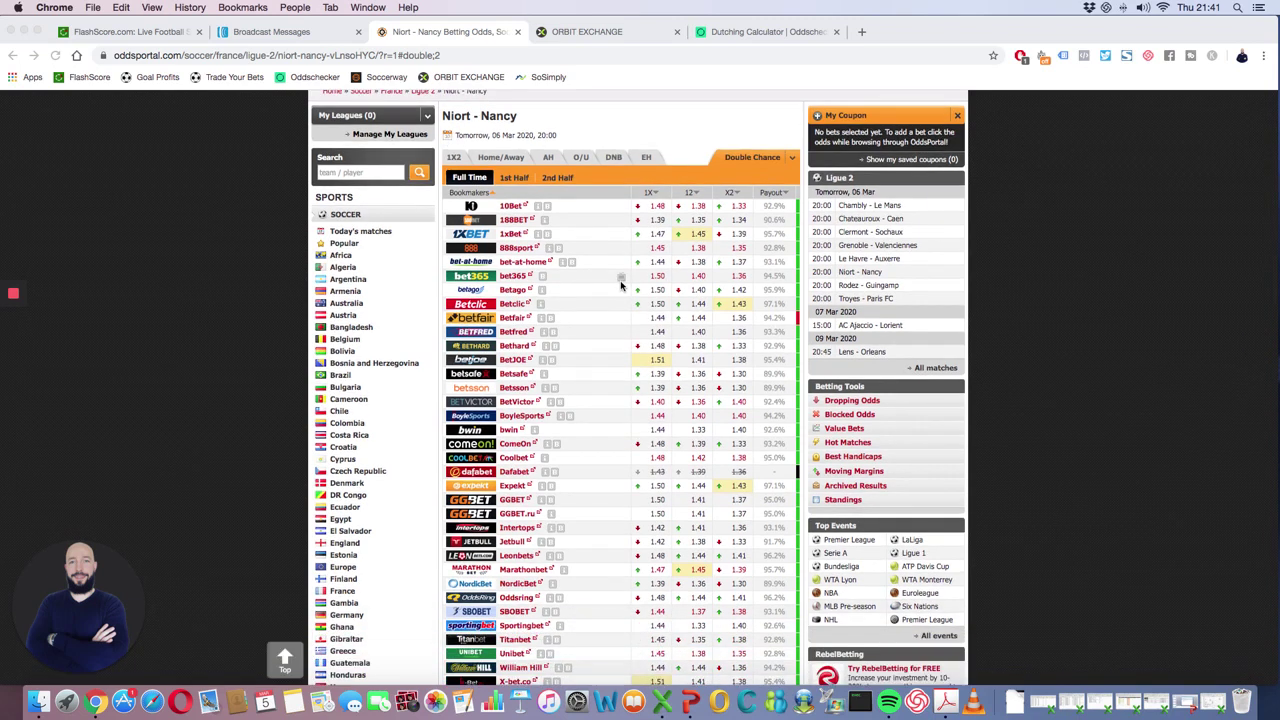
pyautogui.scroll(-1, 632, 282)
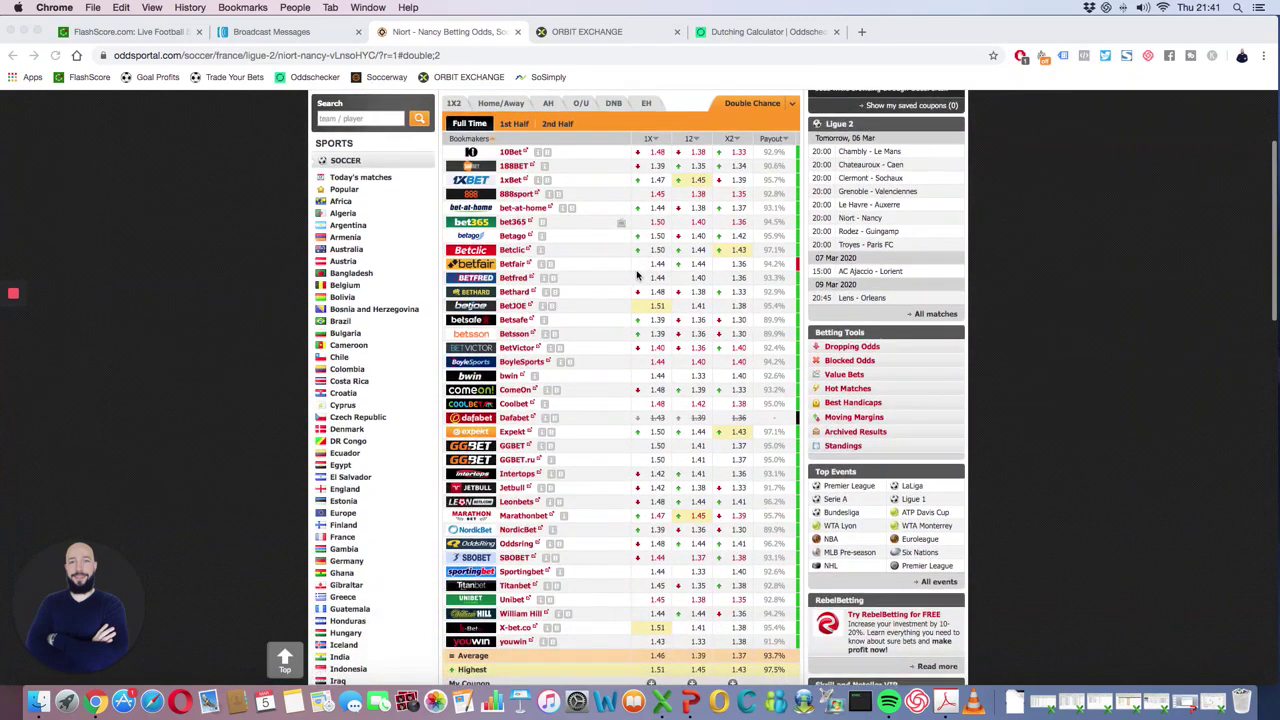
pyautogui.scroll(1, 620, 250)
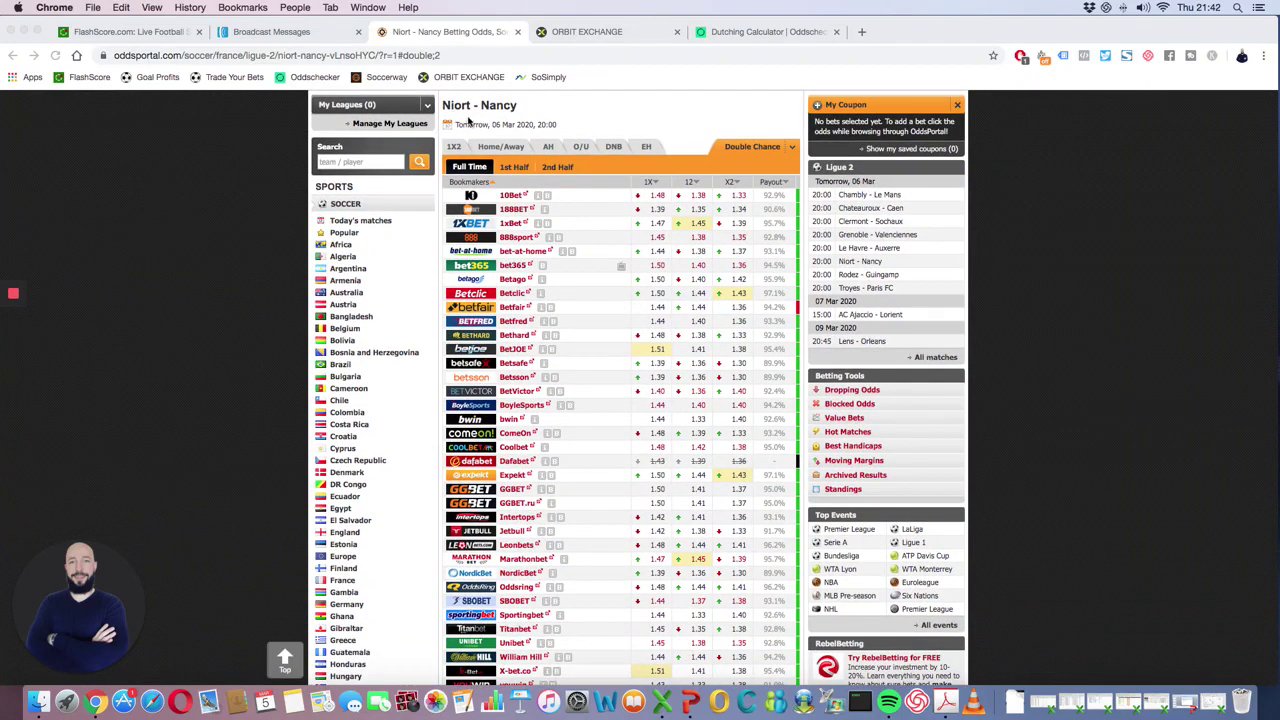
pyautogui.scroll(-1, 650, 282)
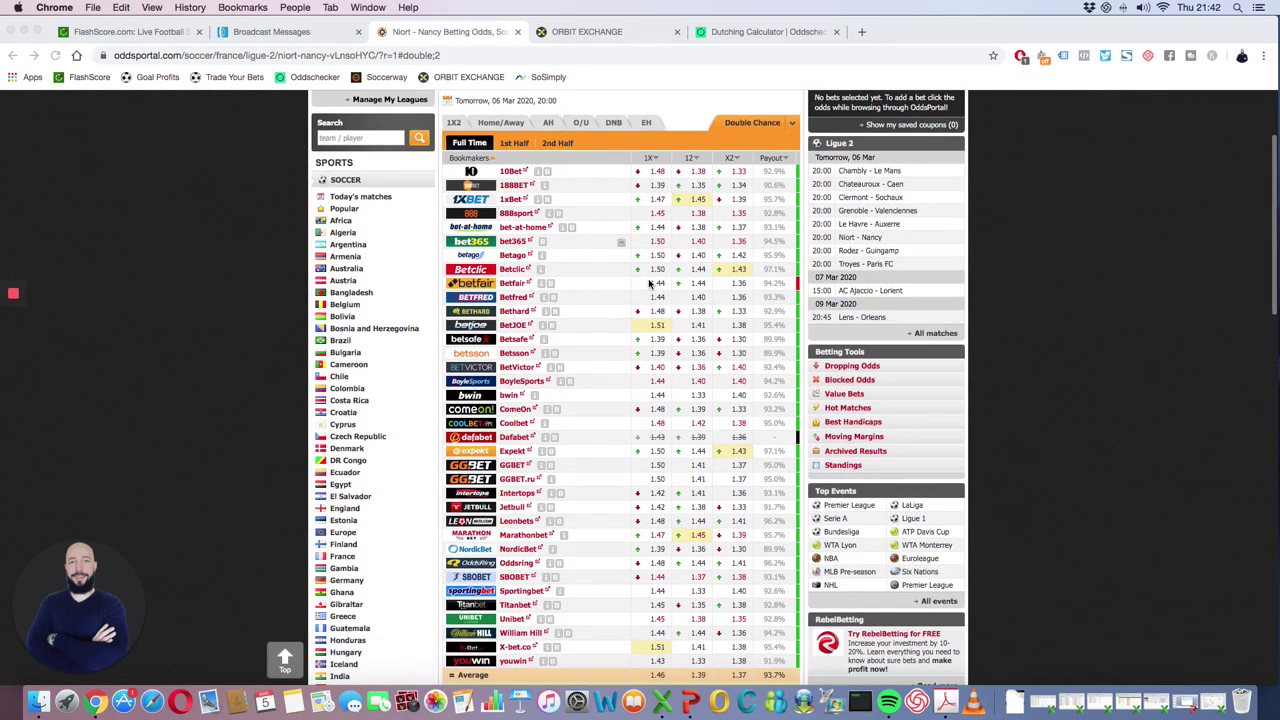
pyautogui.scroll(-1, 645, 283)
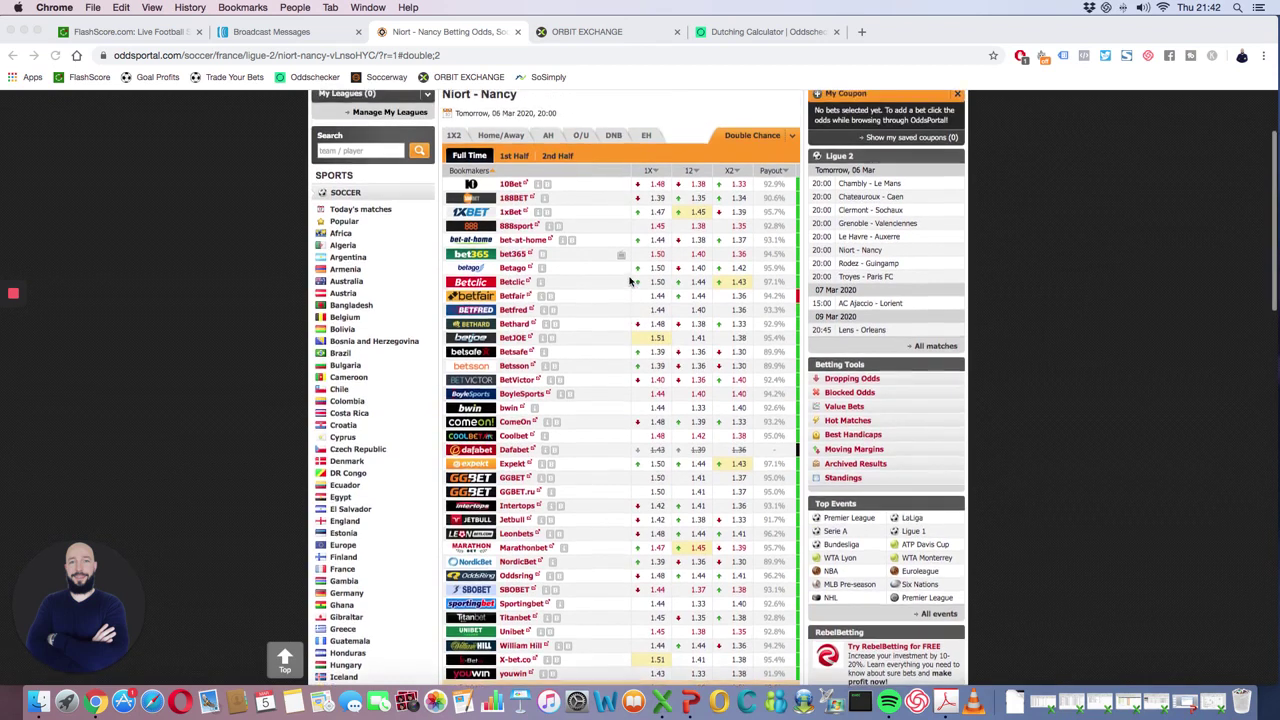
pyautogui.scroll(1, 630, 280)
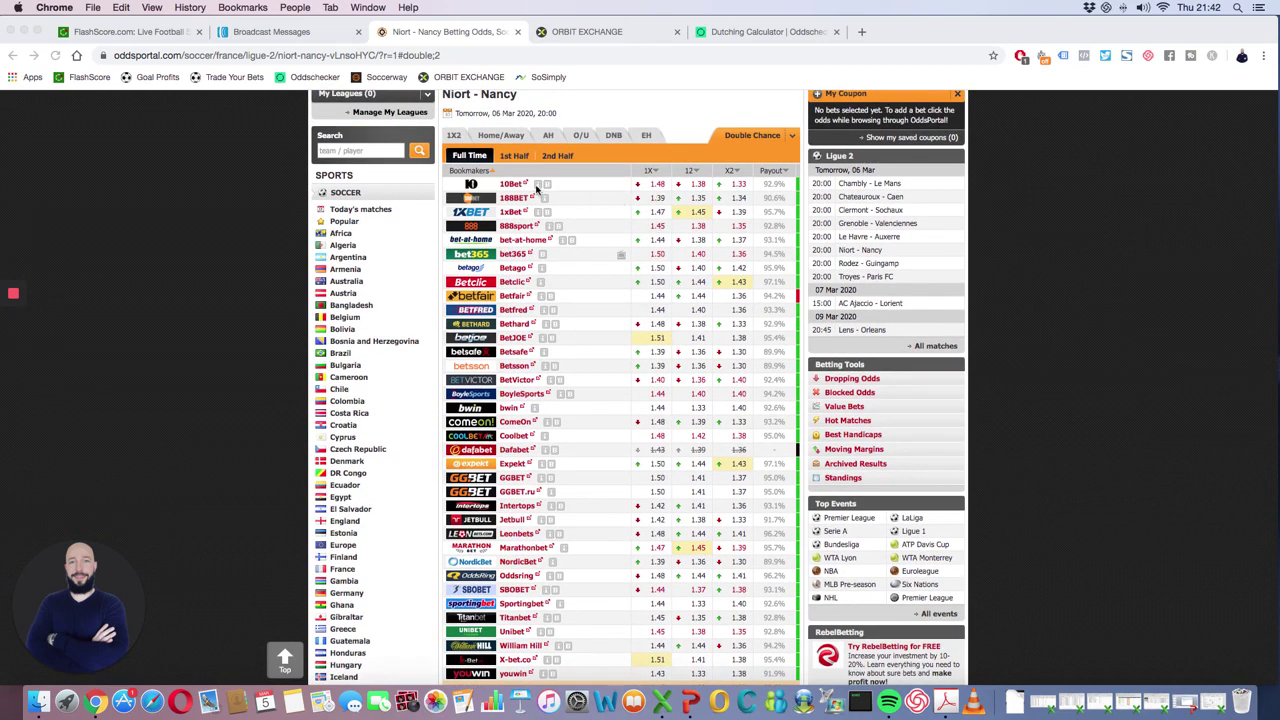
pyautogui.scroll(-3, 640, 385)
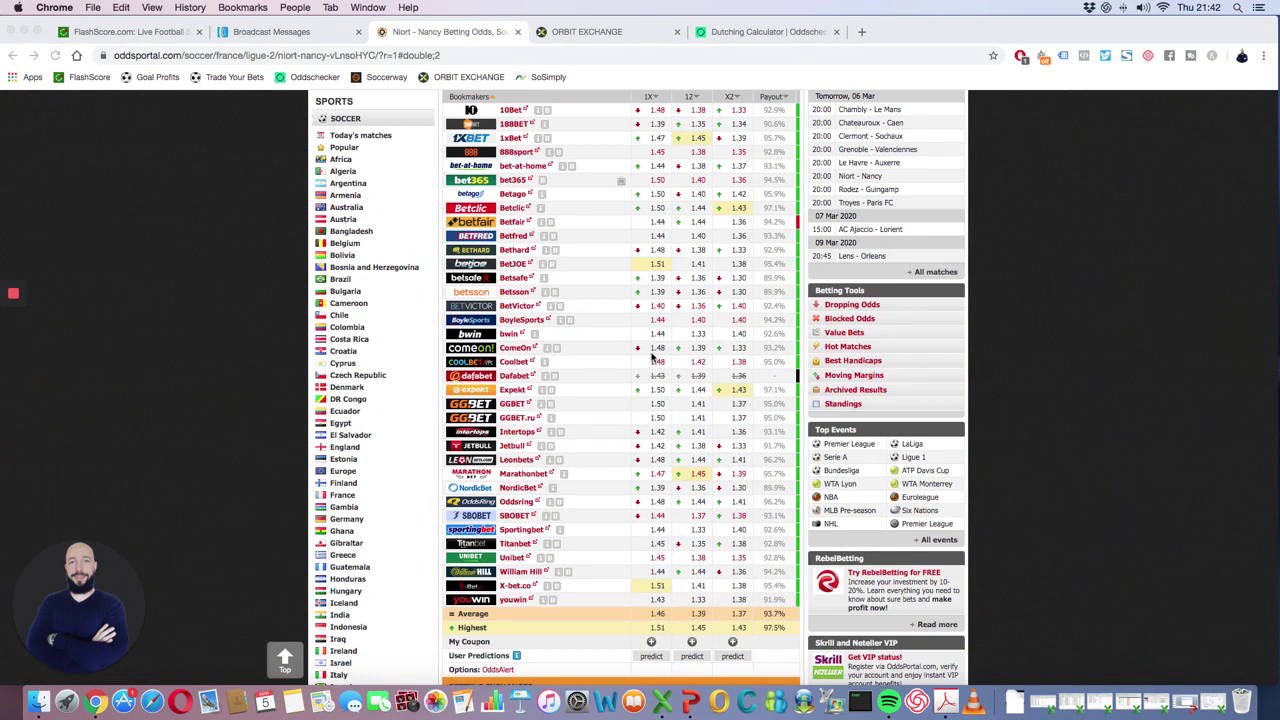
pyautogui.scroll(1, 645, 352)
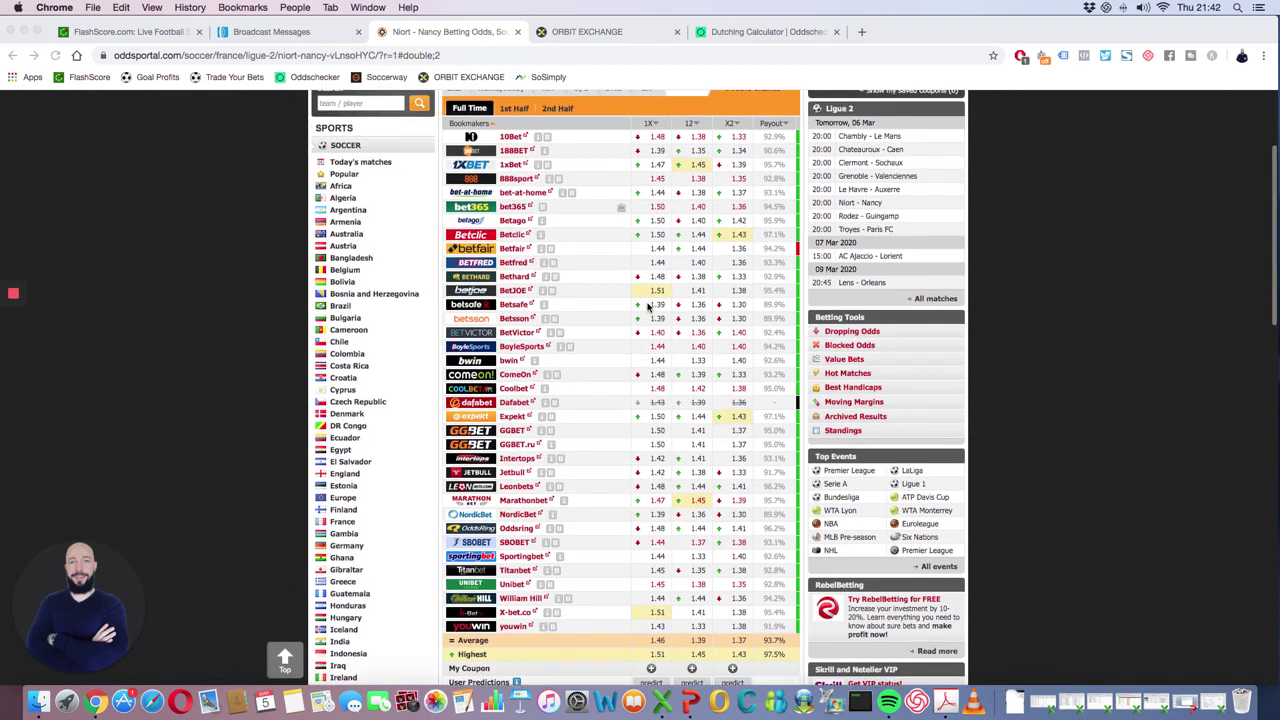
pyautogui.scroll(-2, 640, 462)
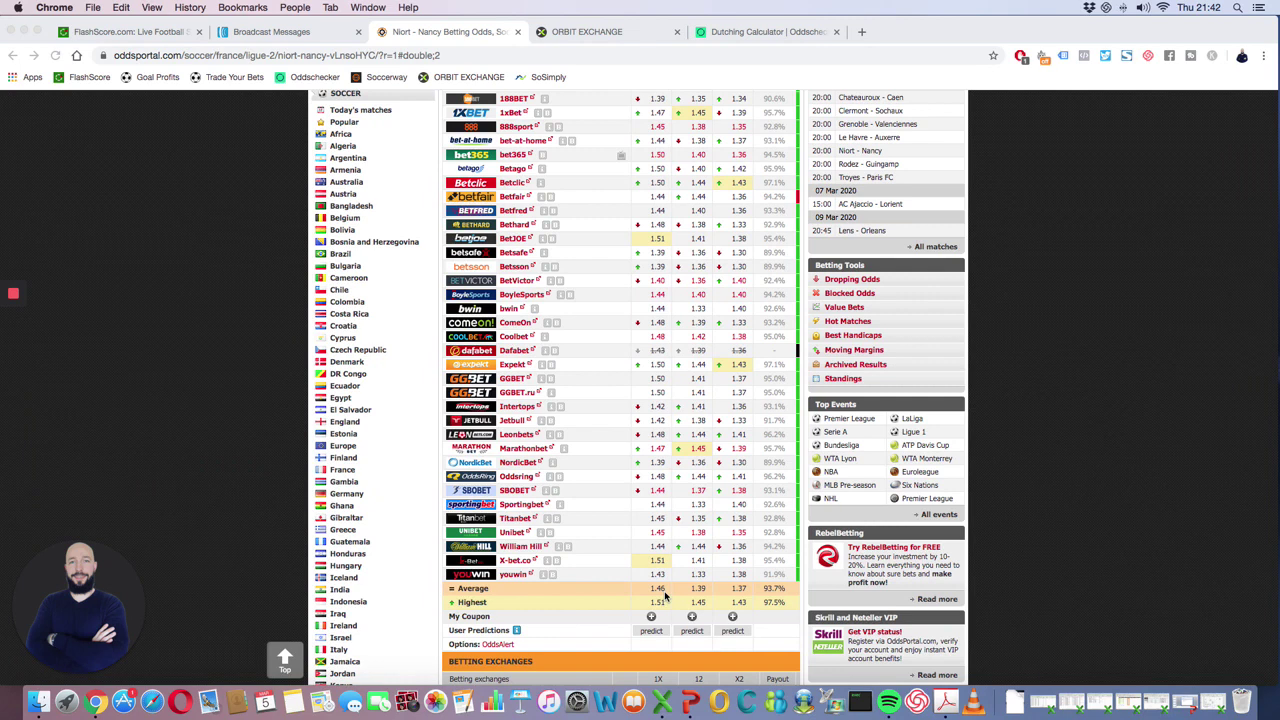
# - Switch to Orbit Exchange and open the Double Chance market for Niort v Nancy
pyautogui.click(594, 34)
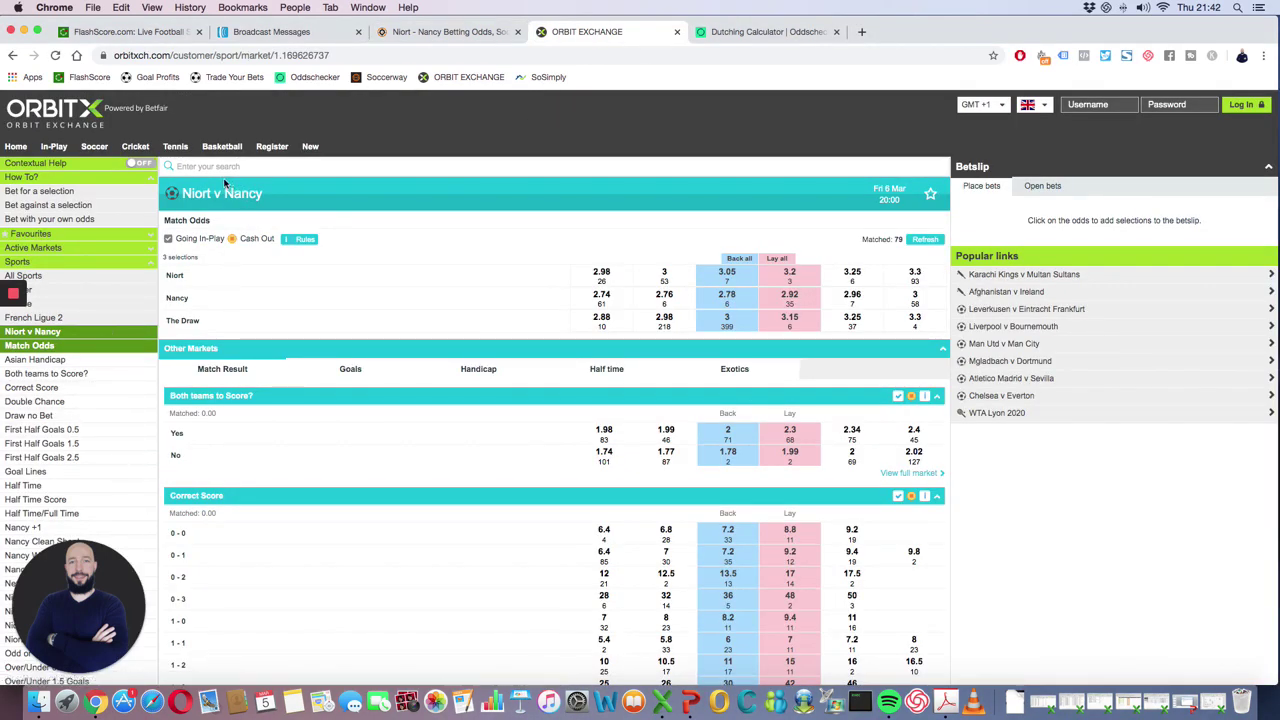
pyautogui.scroll(-1, 178, 218)
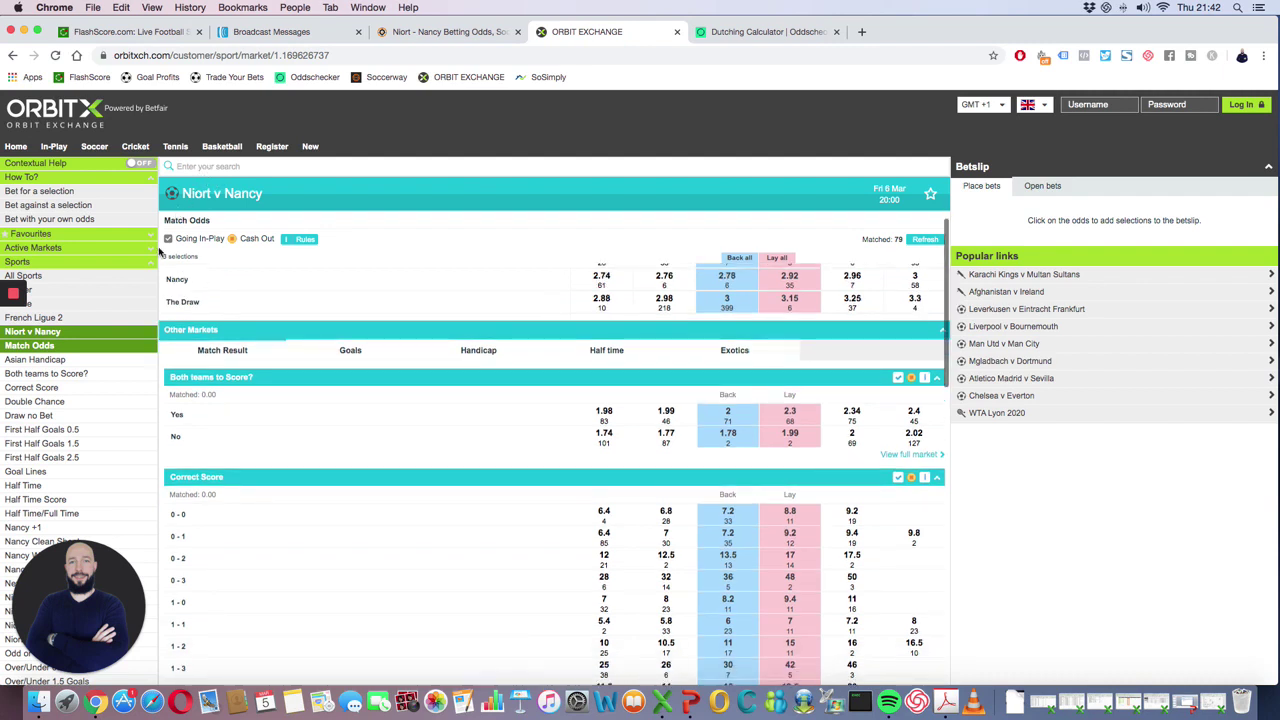
pyautogui.scroll(-3, 58, 400)
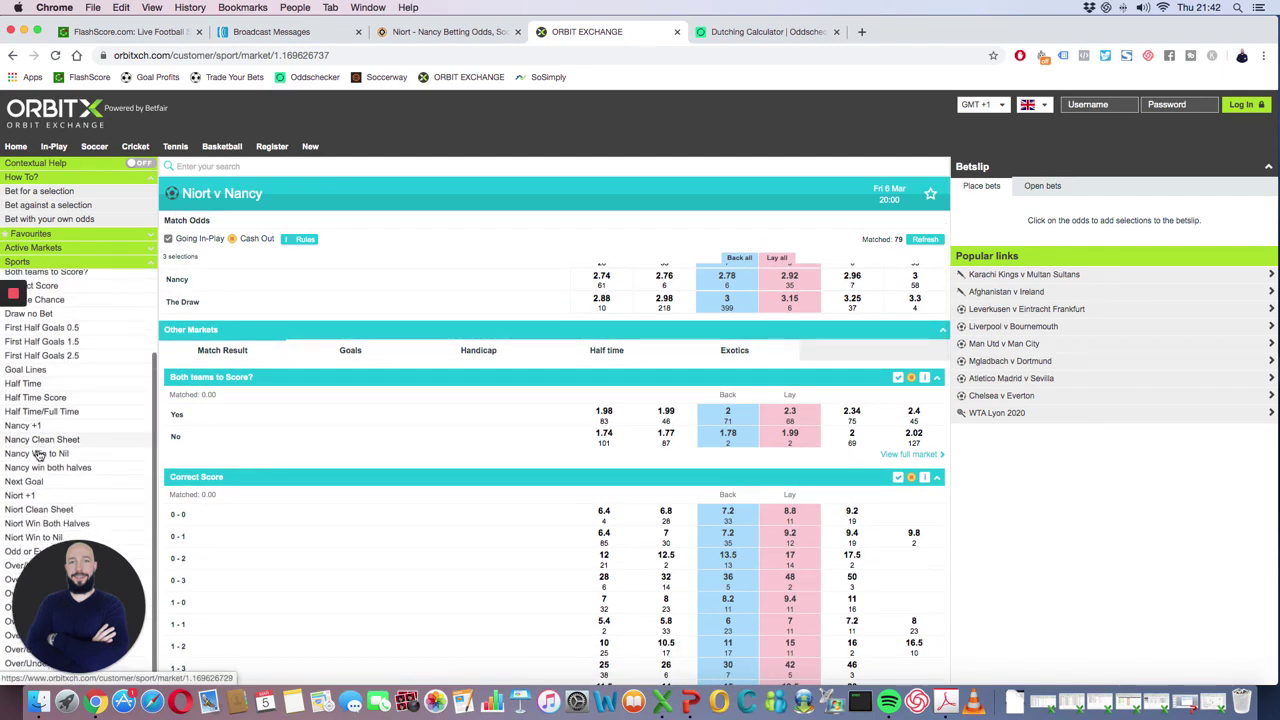
pyautogui.scroll(1, 43, 440)
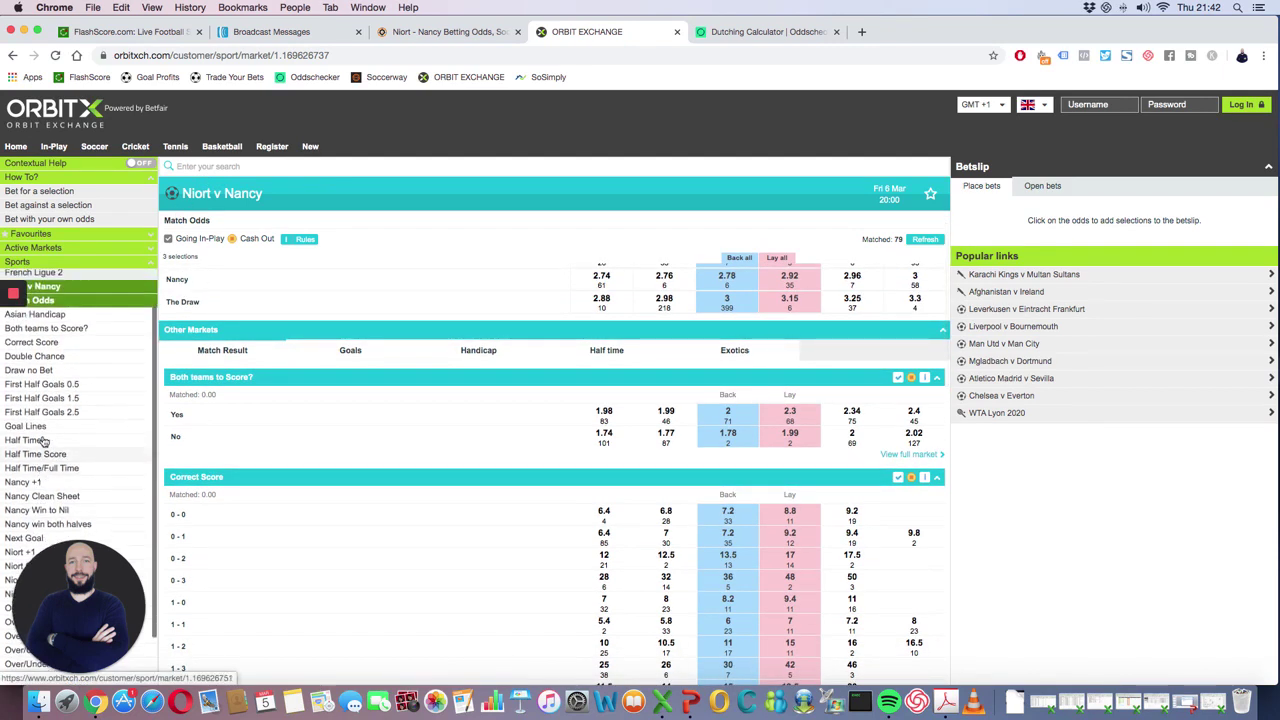
pyautogui.click(40, 358)
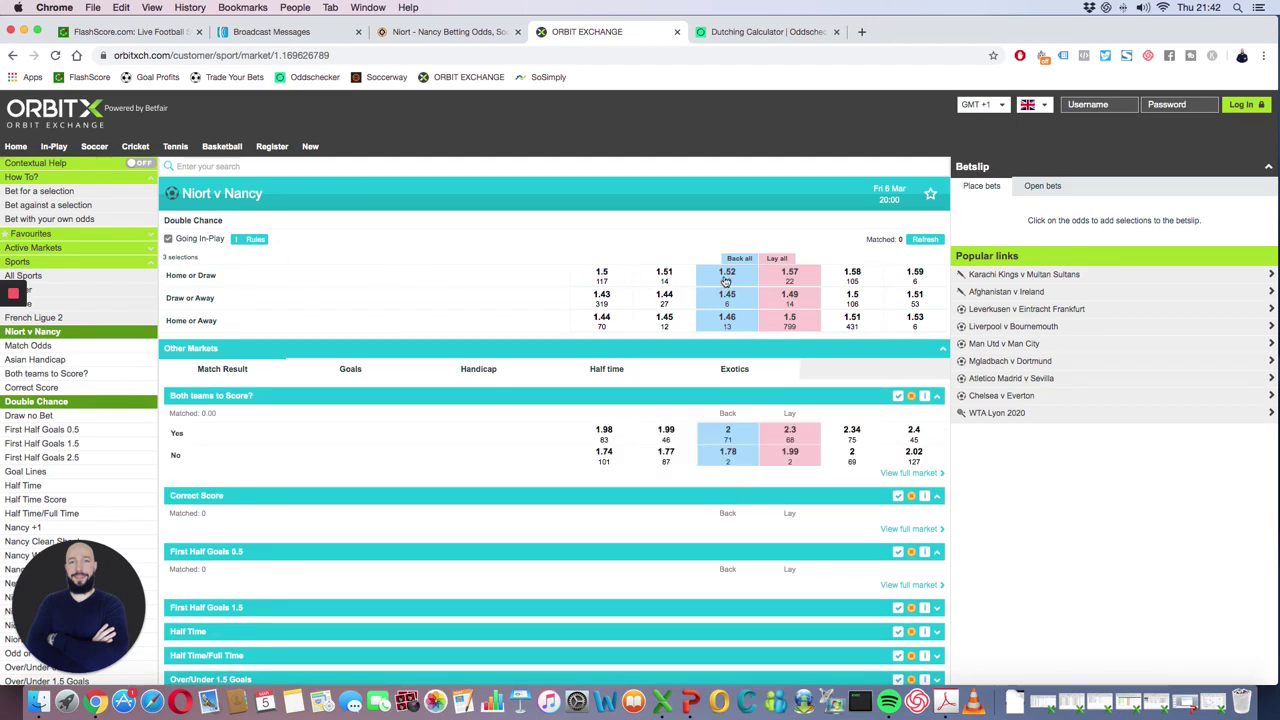
# - Compare OddsPortal's average and highest 1X odds with the Home or Draw back odds on Orbit Exchange
pyautogui.click(458, 33)
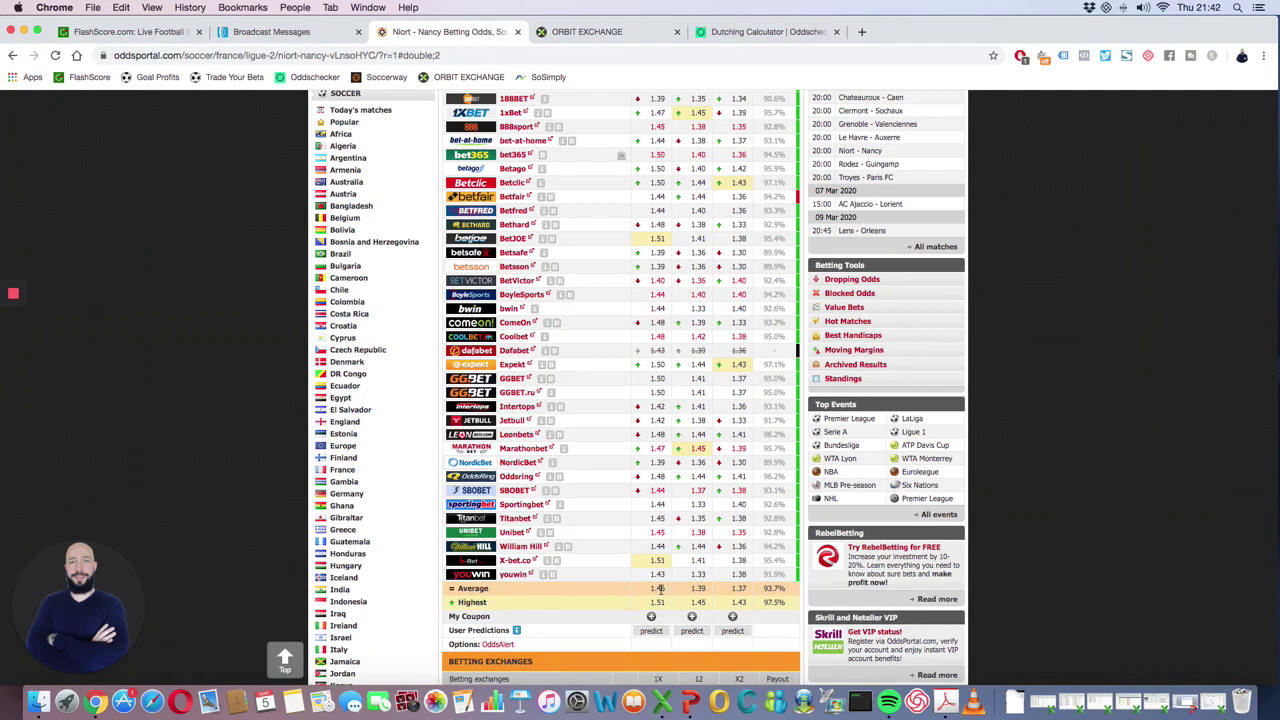
pyautogui.click(608, 36)
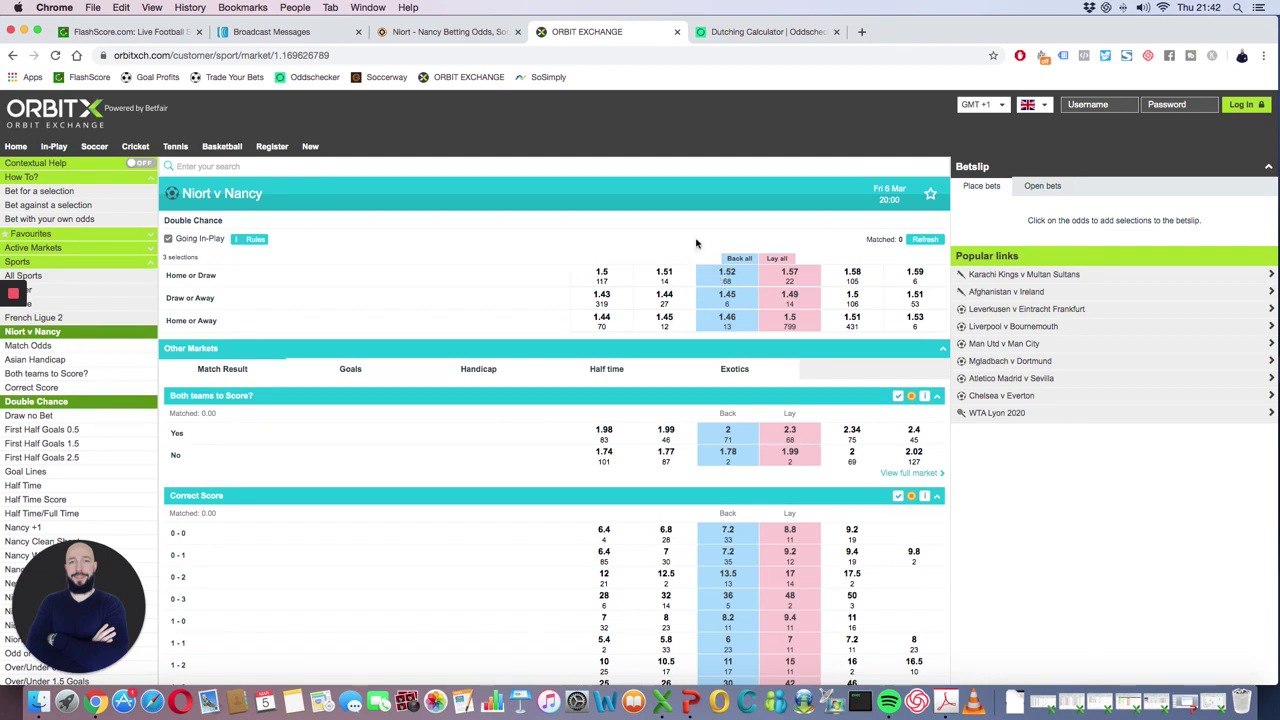
pyautogui.click(503, 36)
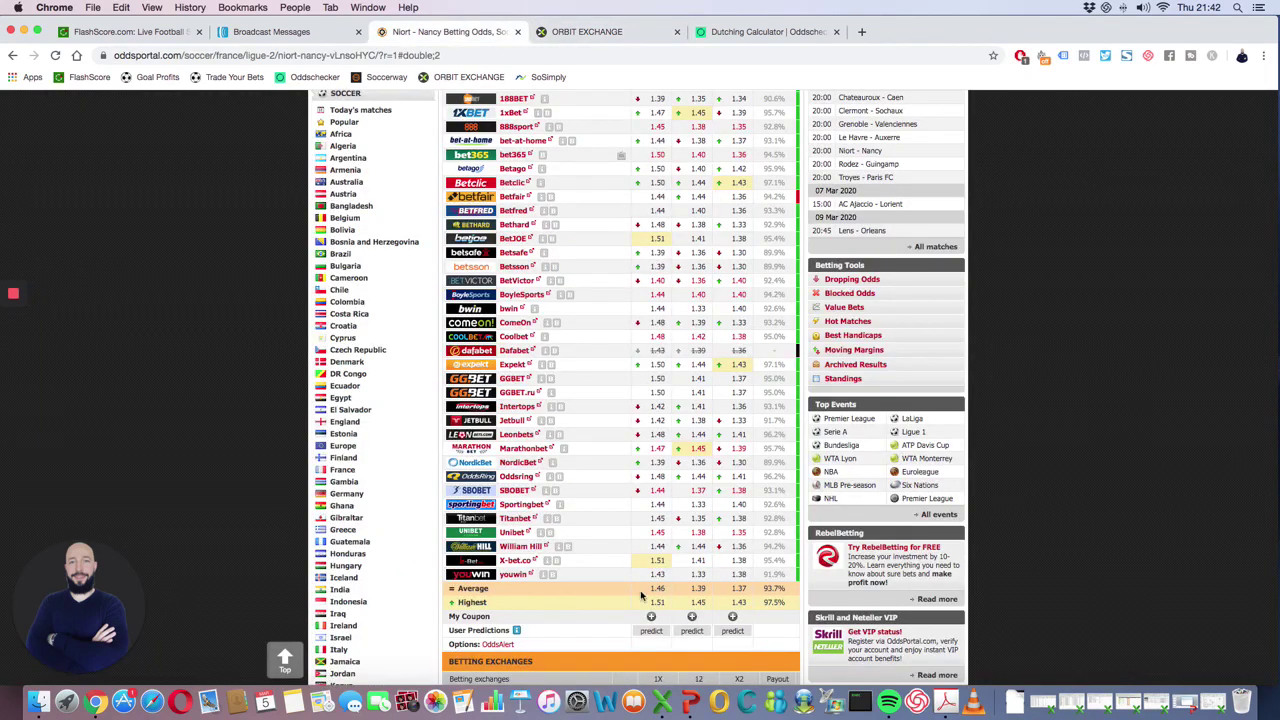
# - Return to Orbit Exchange and open the Match Odds market for Niort v Nancy
pyautogui.click(583, 33)
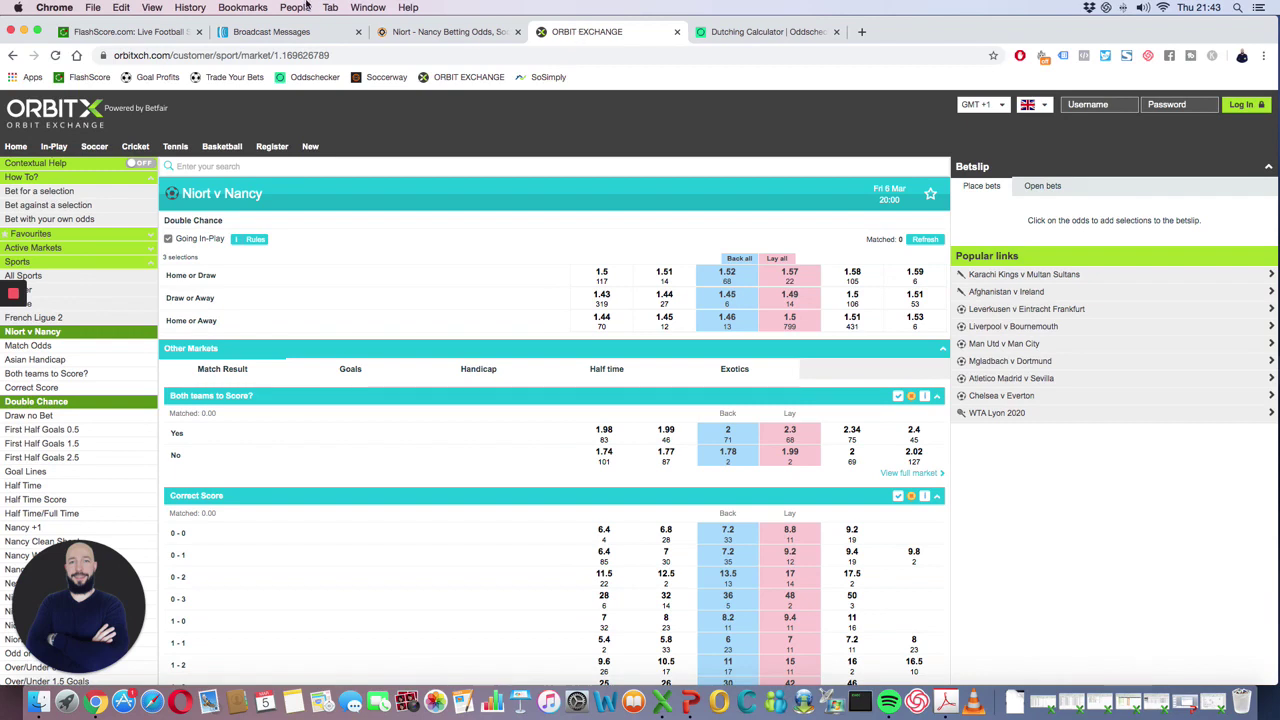
pyautogui.click(45, 350)
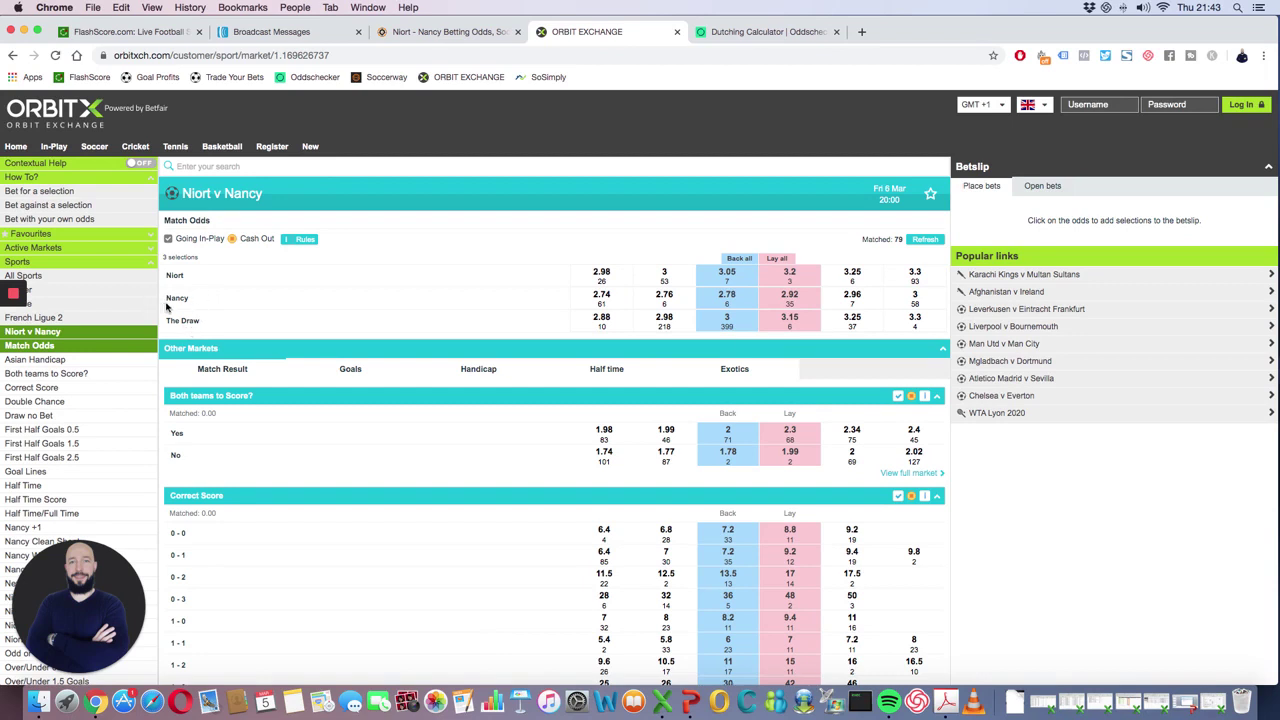
# - Replace the open Oddschecker calculator page with Google and search for "dutching calculator"
pyautogui.click(722, 36)
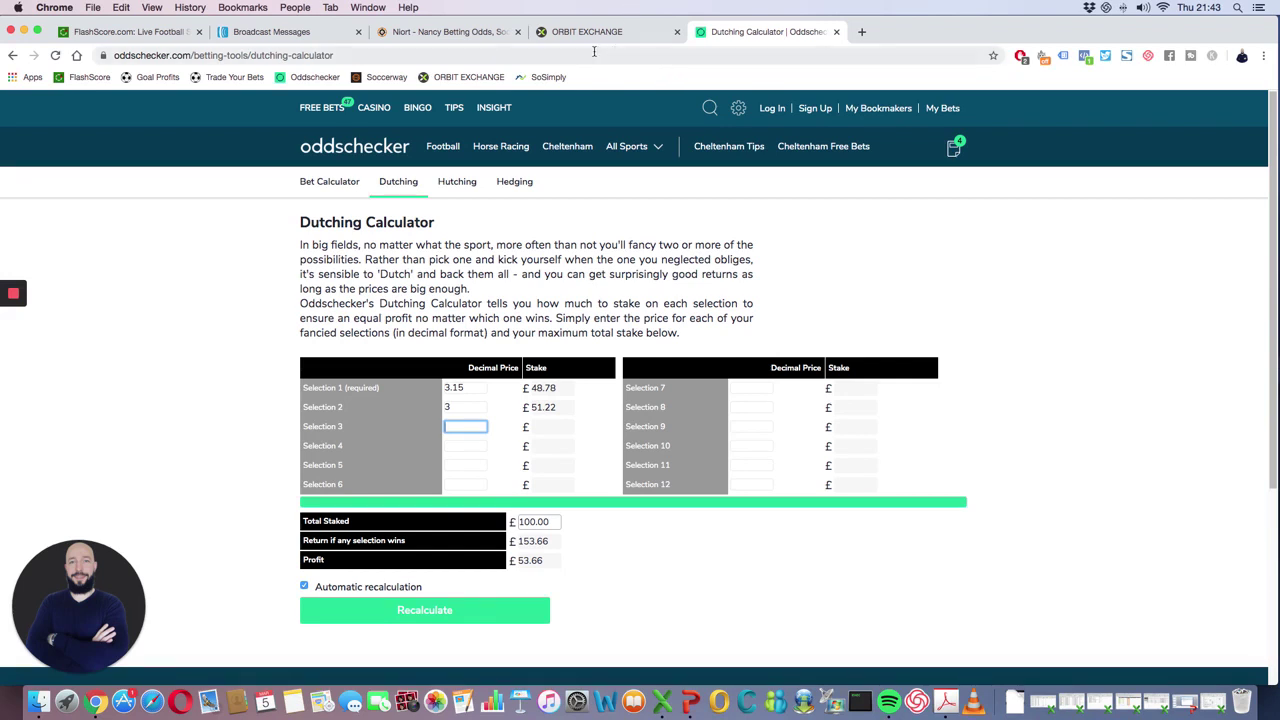
pyautogui.click(76, 56)
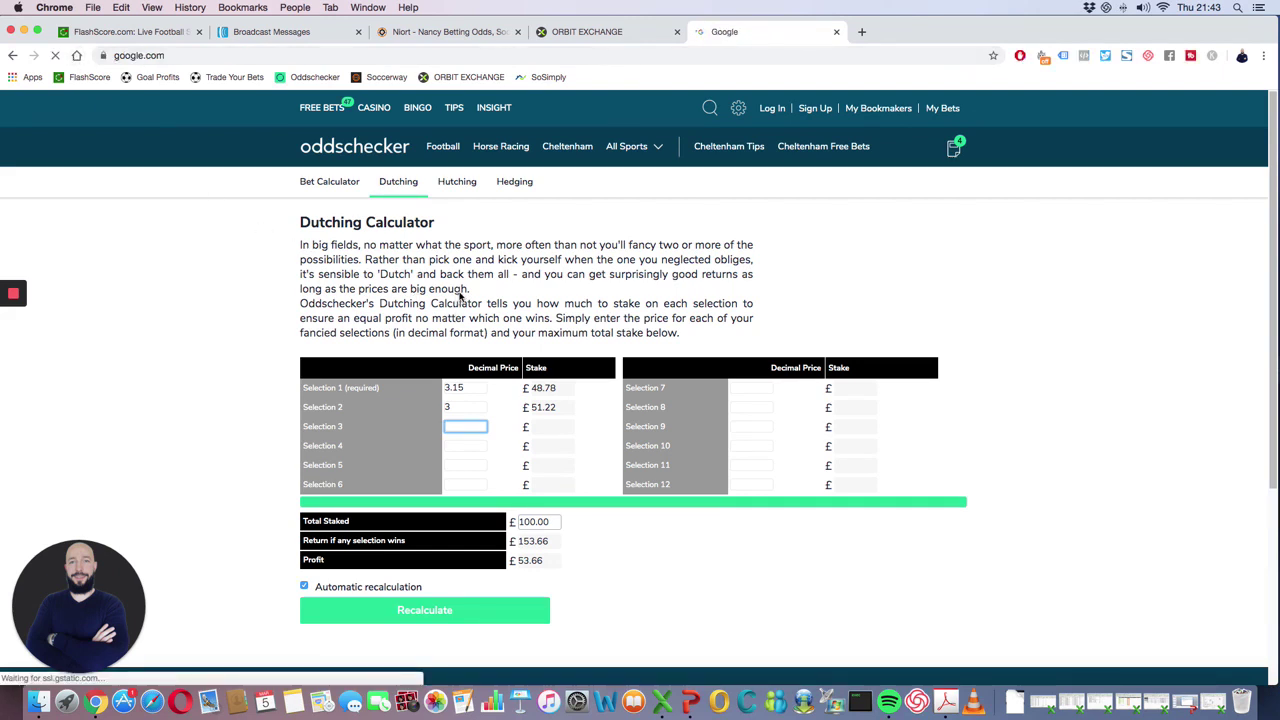
pyautogui.click(486, 318)
pyautogui.write('du')
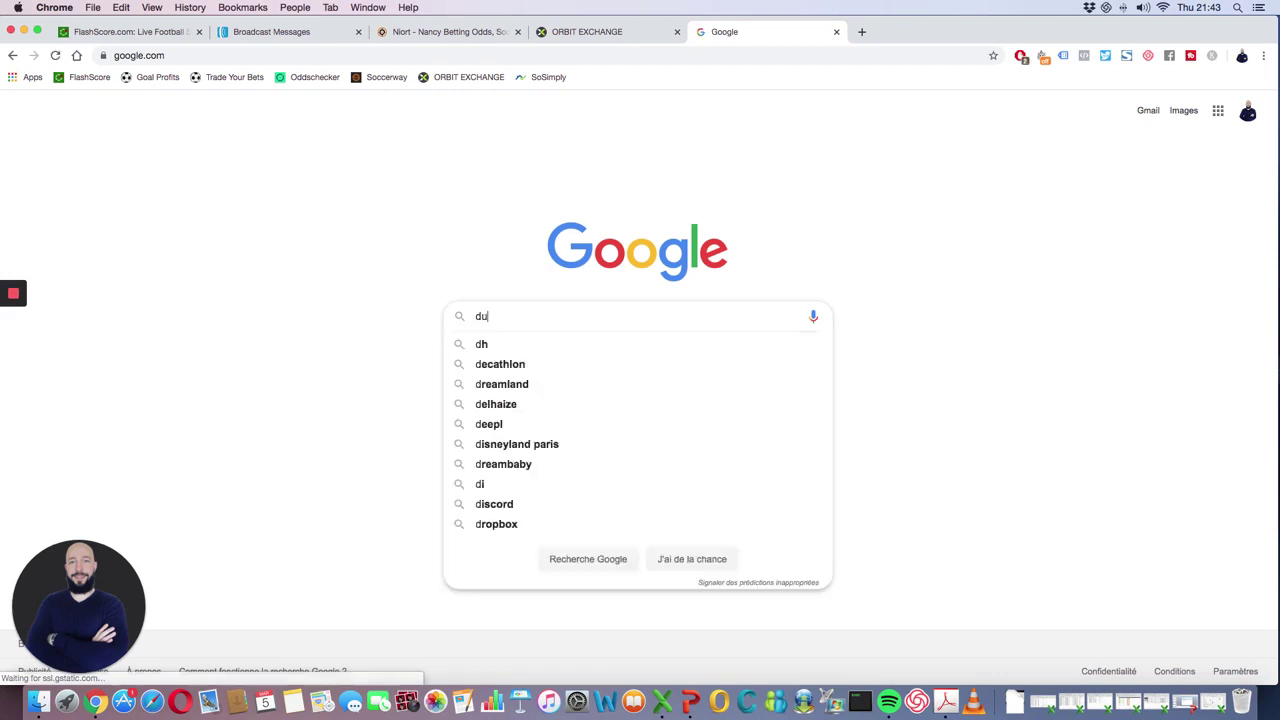
pyautogui.write('tching calculator')
pyautogui.press('Return')
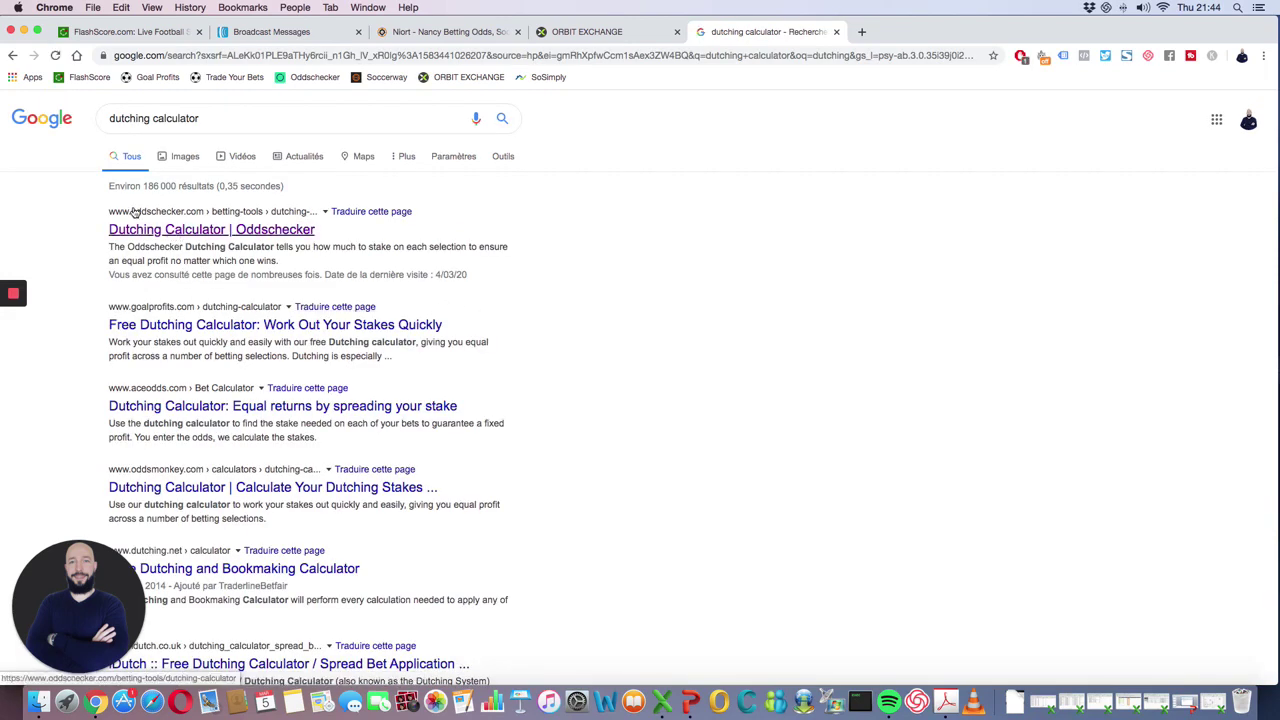
# - Open Oddschecker's Dutching Calculator from the search results and dismiss the New Customer Offers popup
pyautogui.click(146, 233)
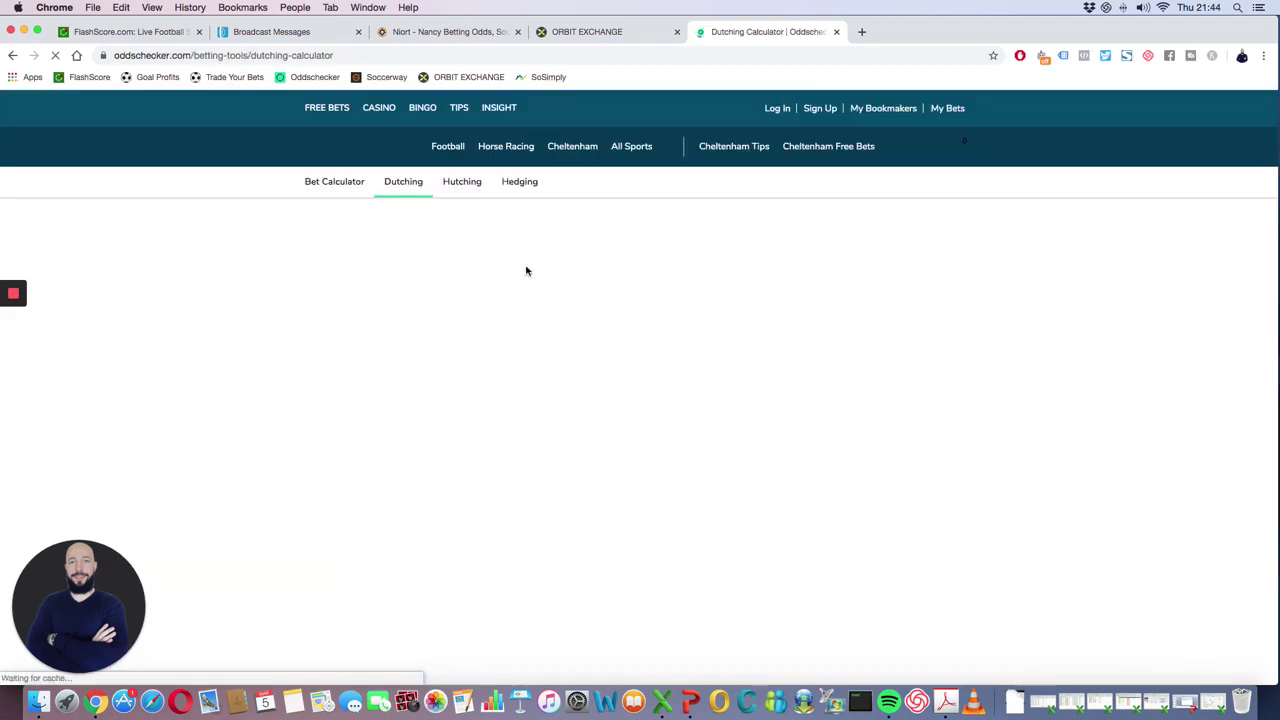
pyautogui.doubleClick(527, 522)
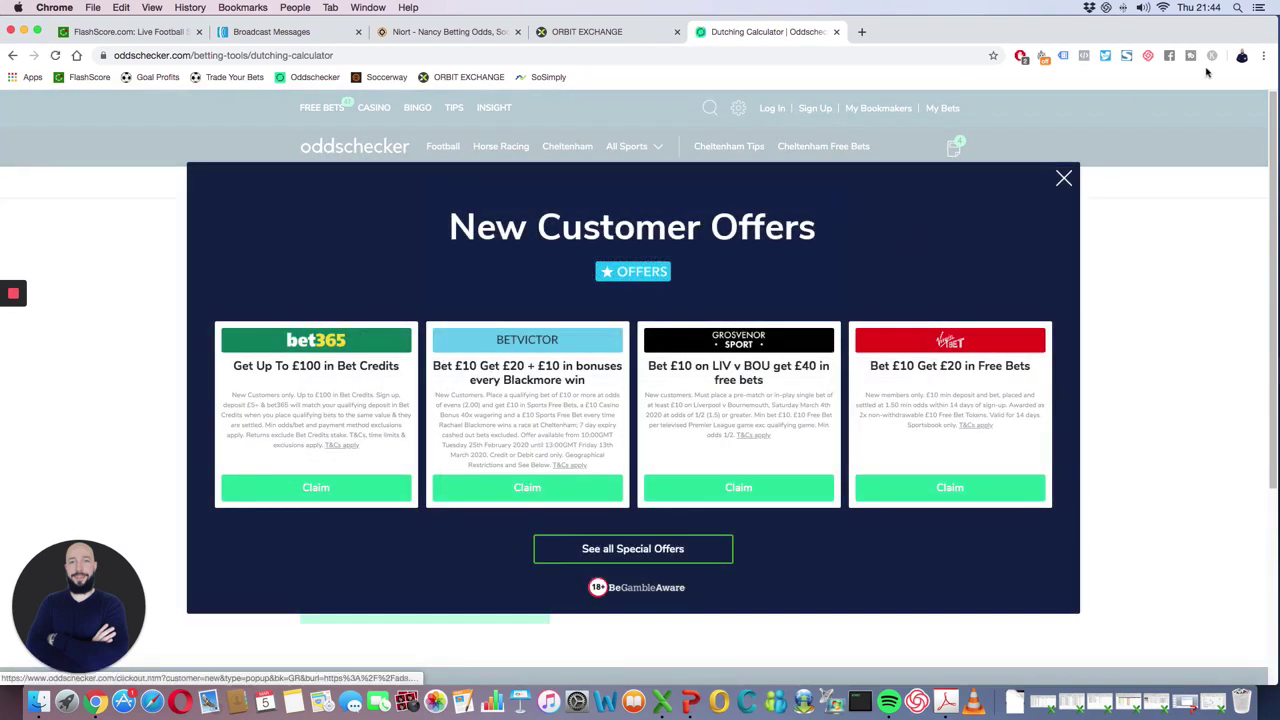
pyautogui.click(1064, 179)
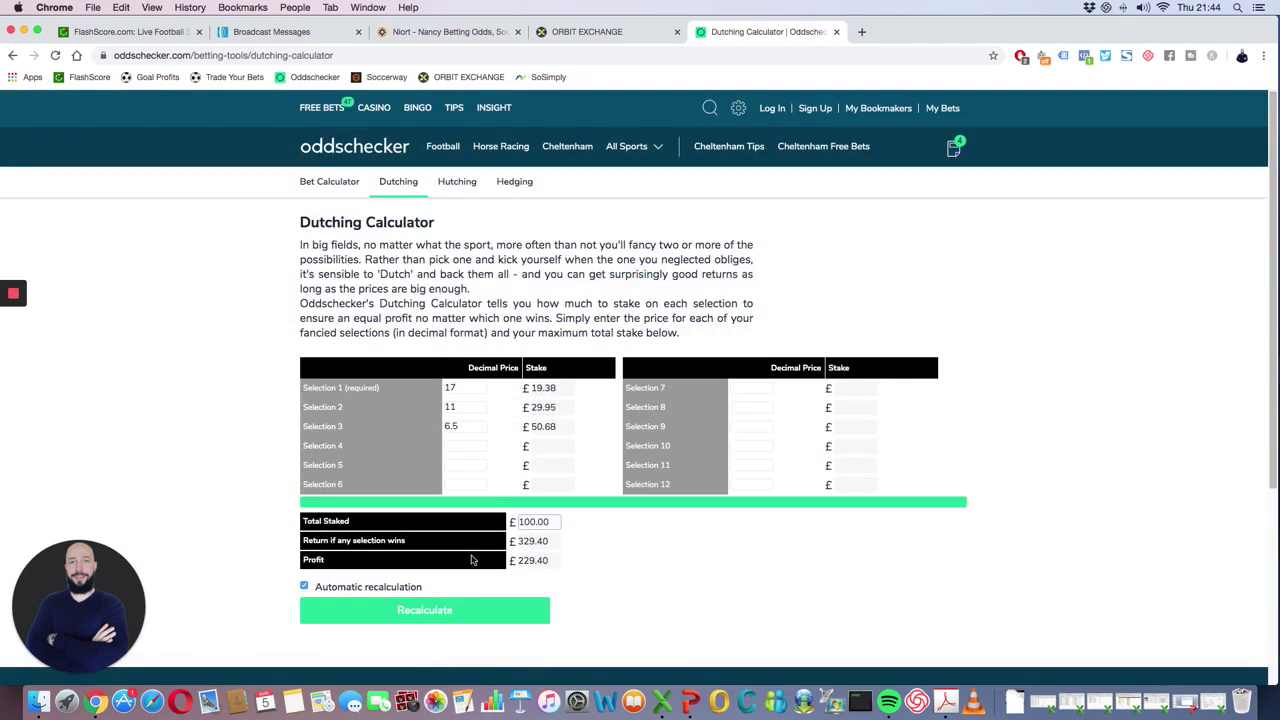
# - Clear the decimal price of Selection 3 in the dutching calculator so only two selections remain
pyautogui.doubleClick(532, 522)
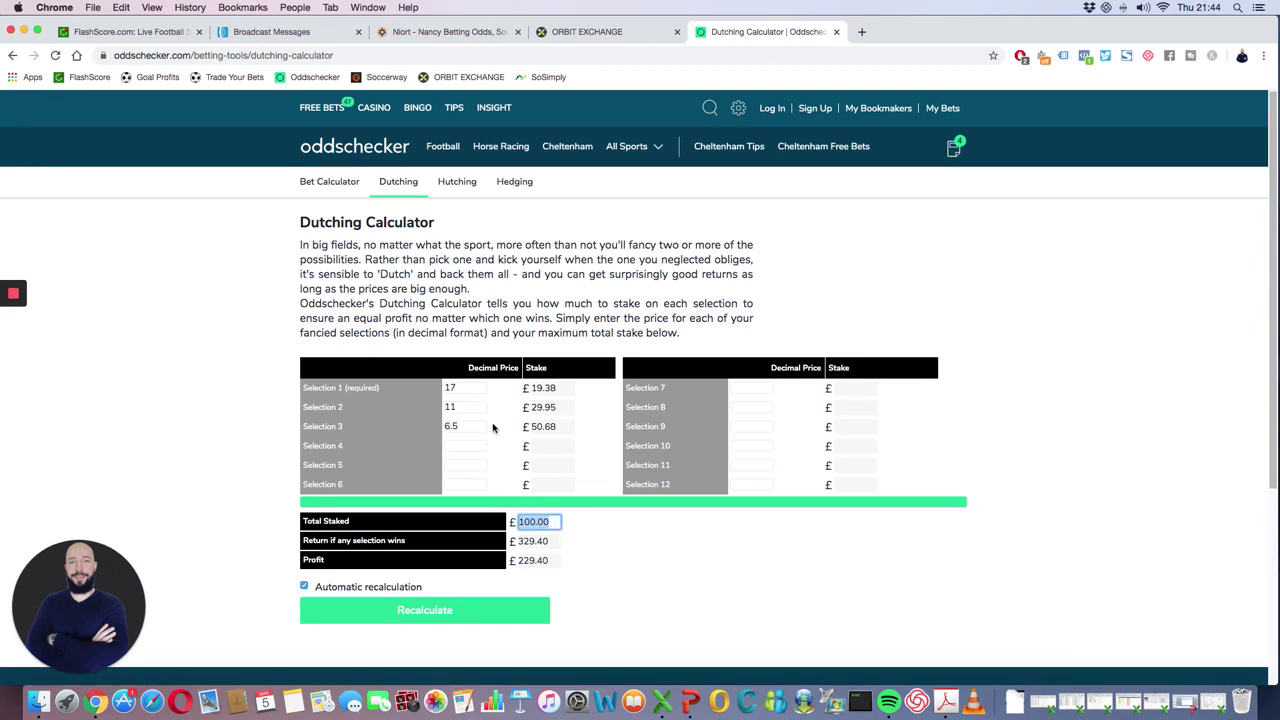
pyautogui.moveTo(471, 426); pyautogui.dragTo(417, 427)
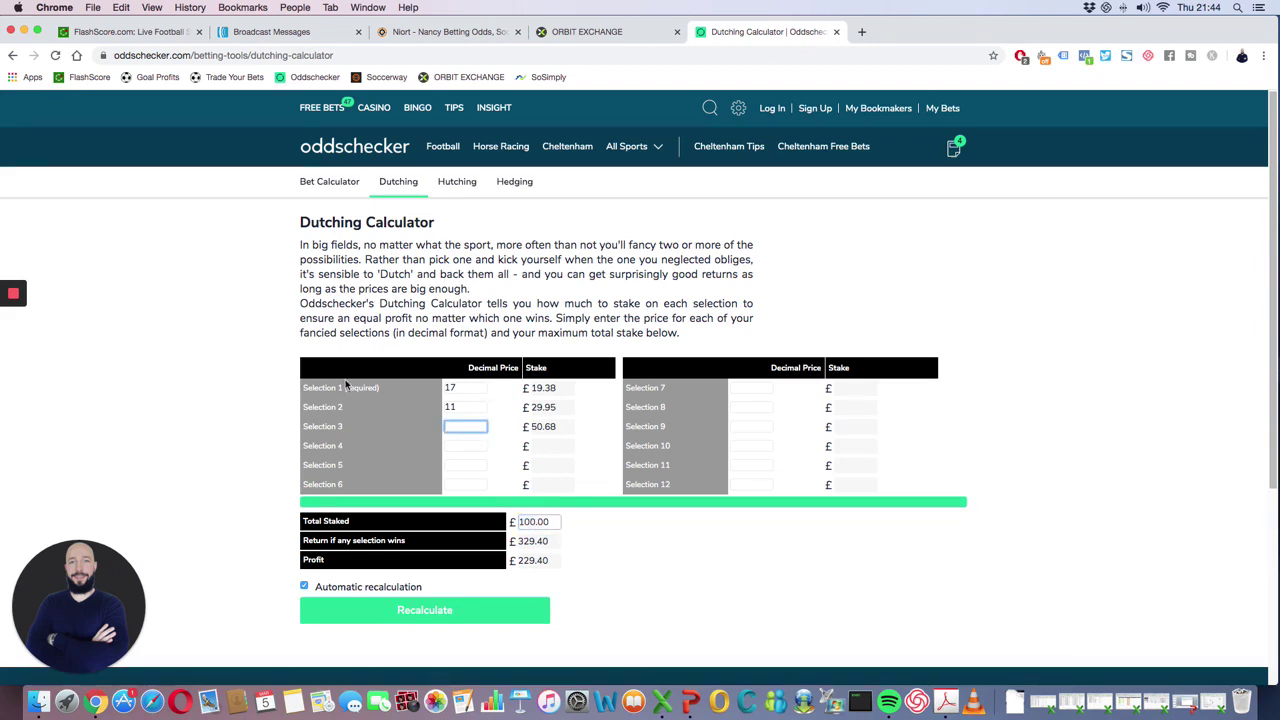
pyautogui.click(478, 388)
pyautogui.click(468, 407)
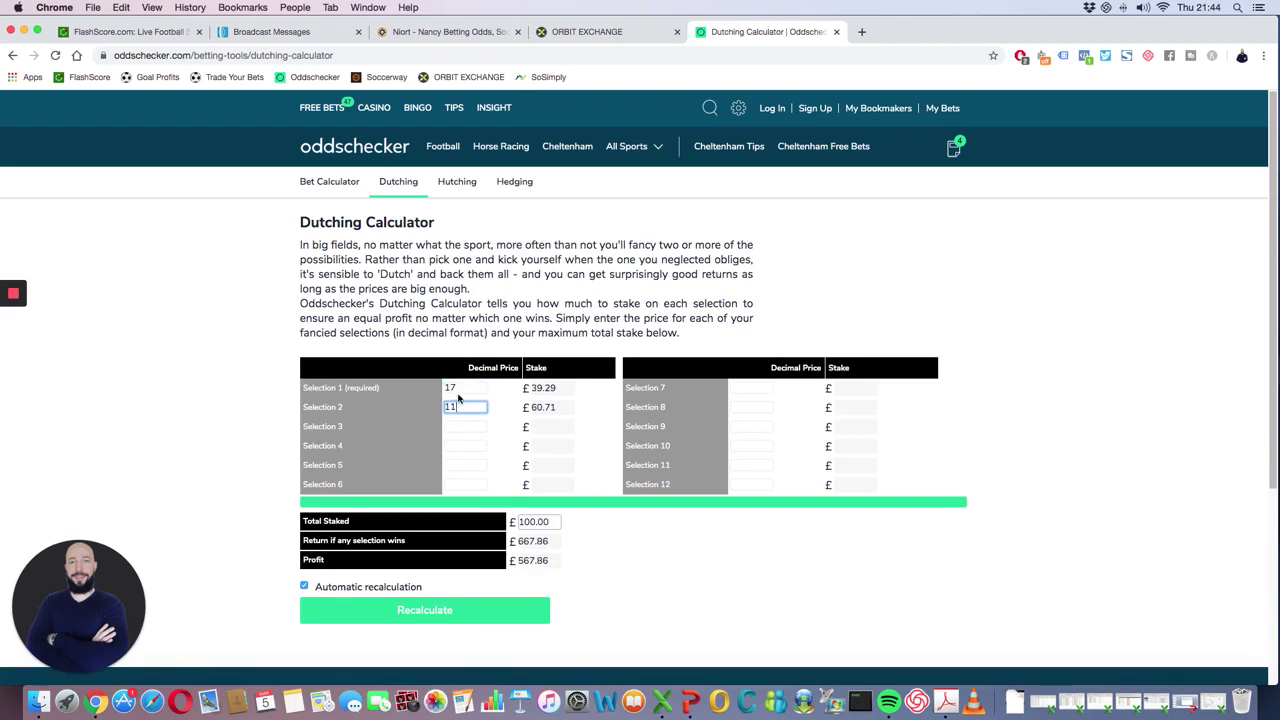
# - Look up the Niort and draw back odds on Orbit Exchange and set the decimal prices of Selection 1 to 3.05 and Selection 2 to 3
pyautogui.doubleClick(454, 387)
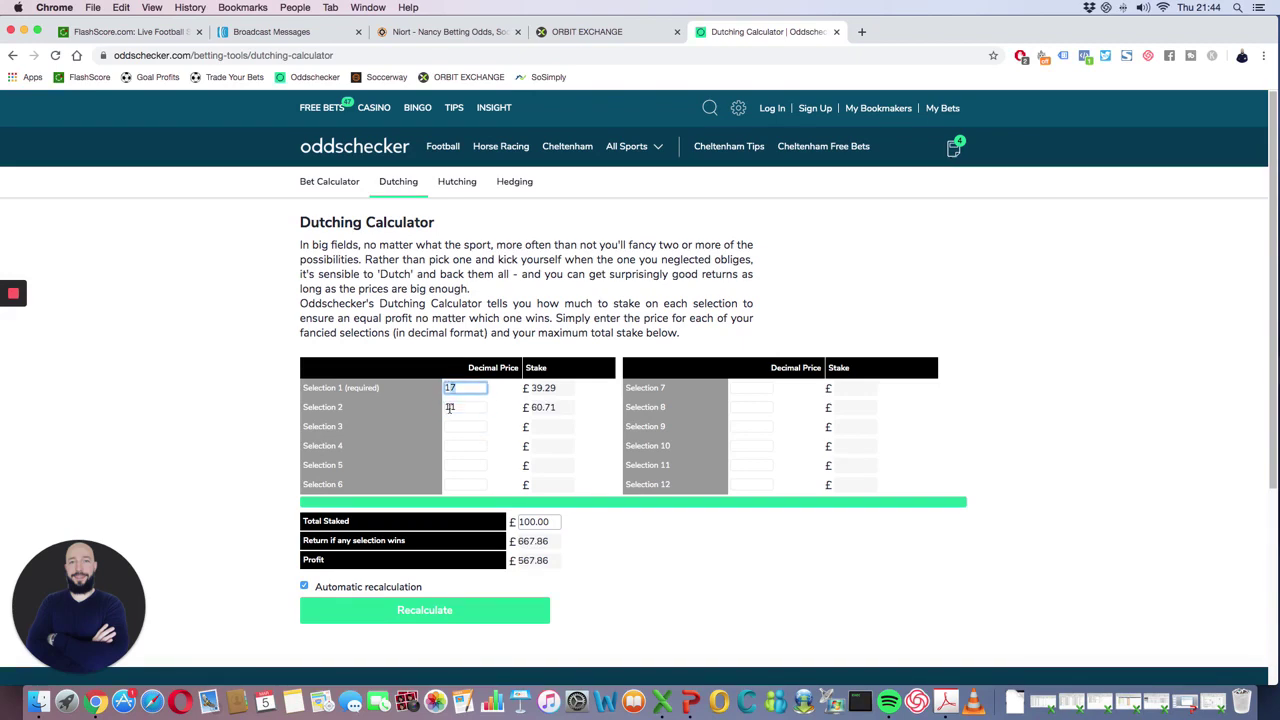
pyautogui.click(470, 33)
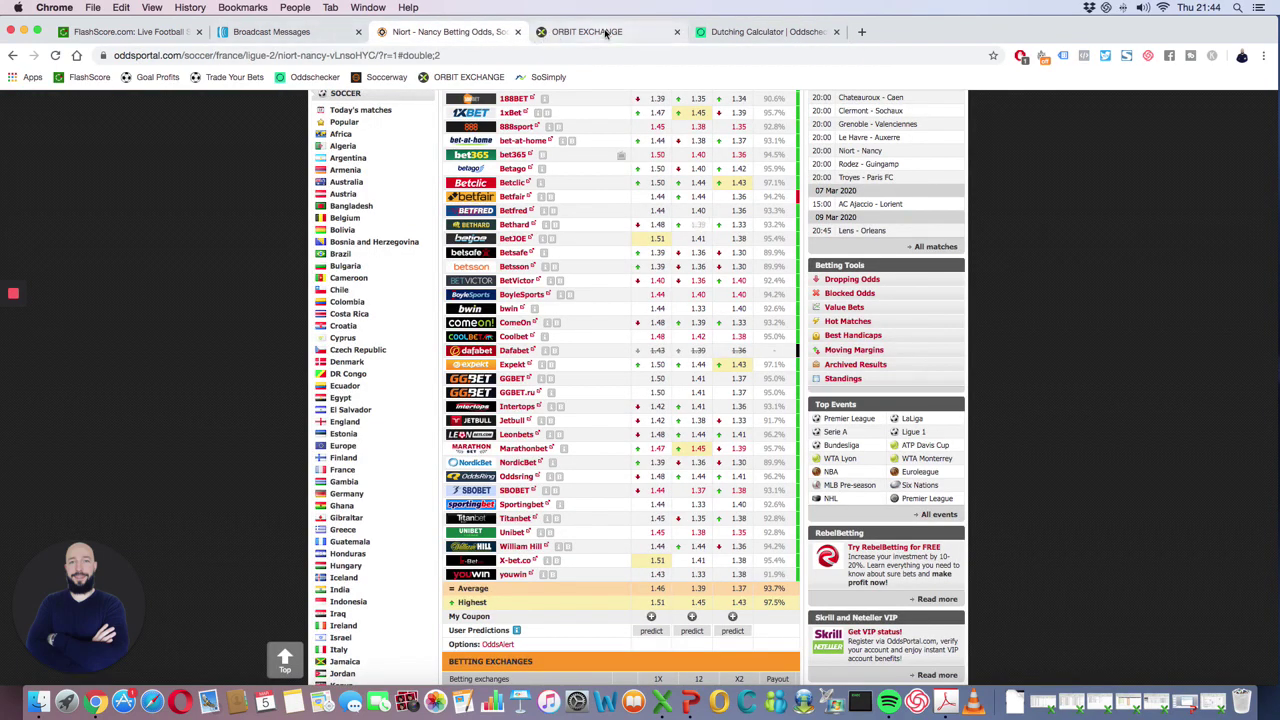
pyautogui.click(605, 32)
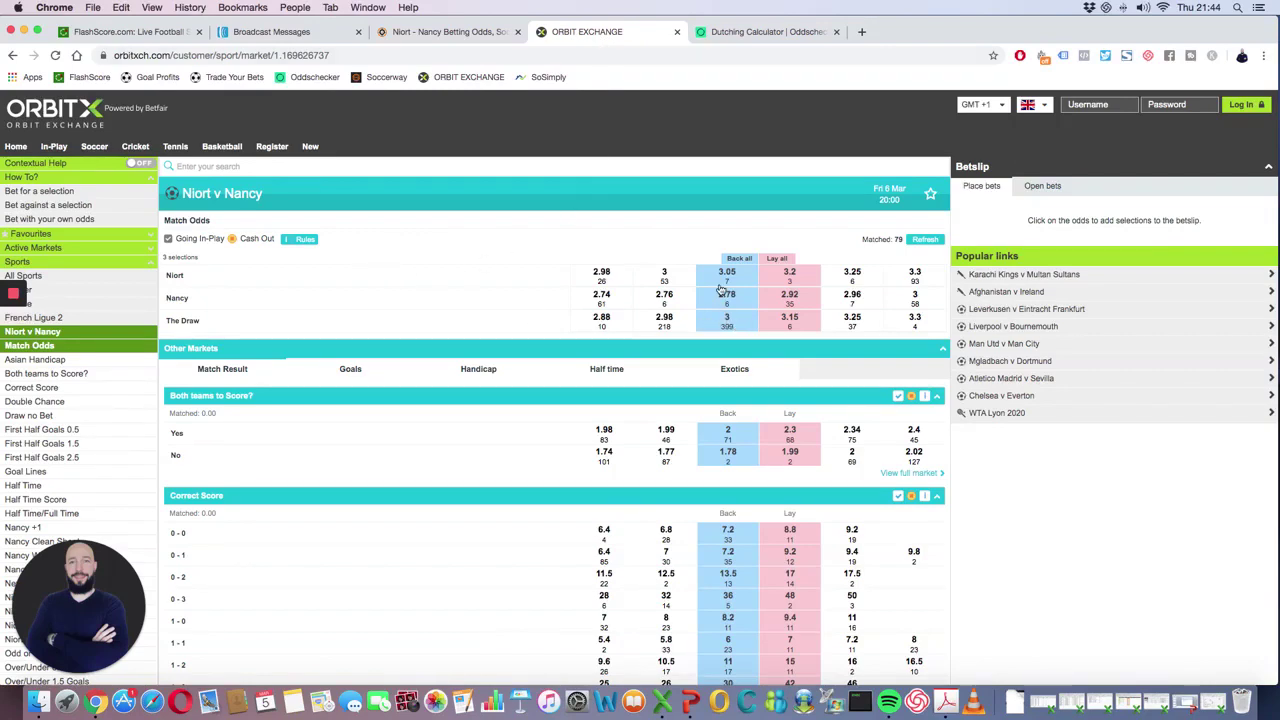
pyautogui.click(735, 35)
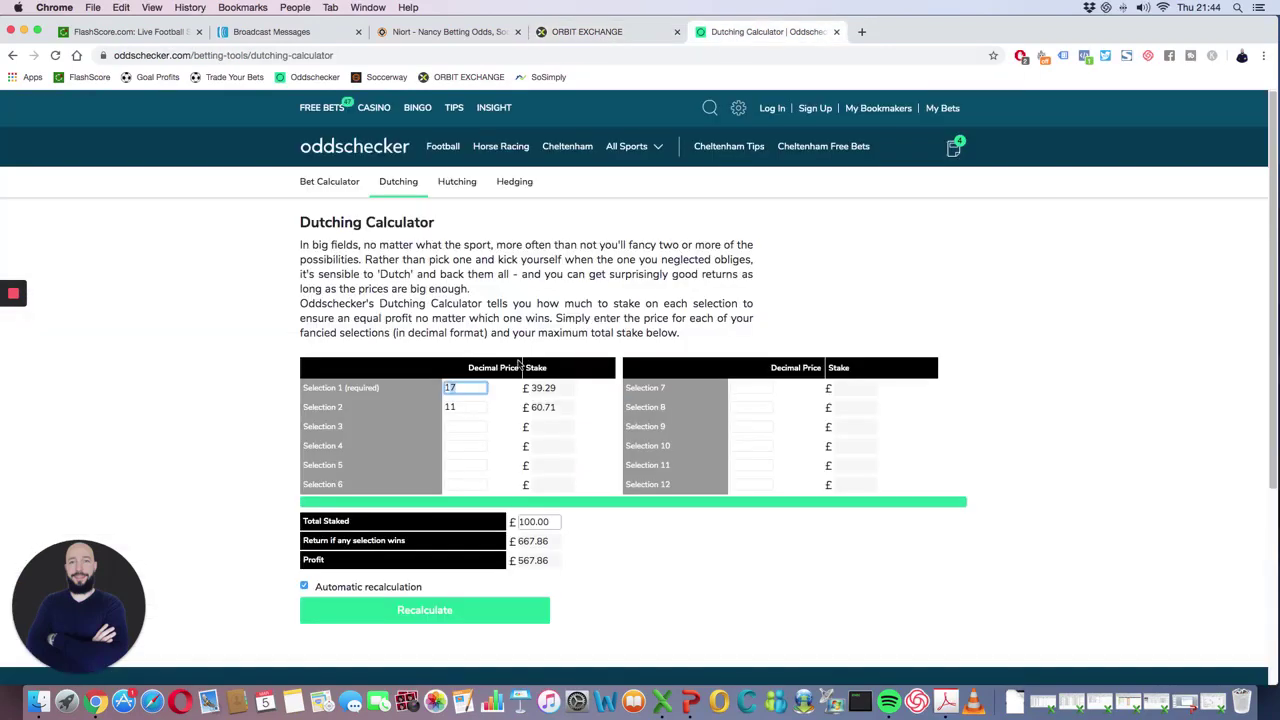
pyautogui.write('3.05')
pyautogui.click(464, 410)
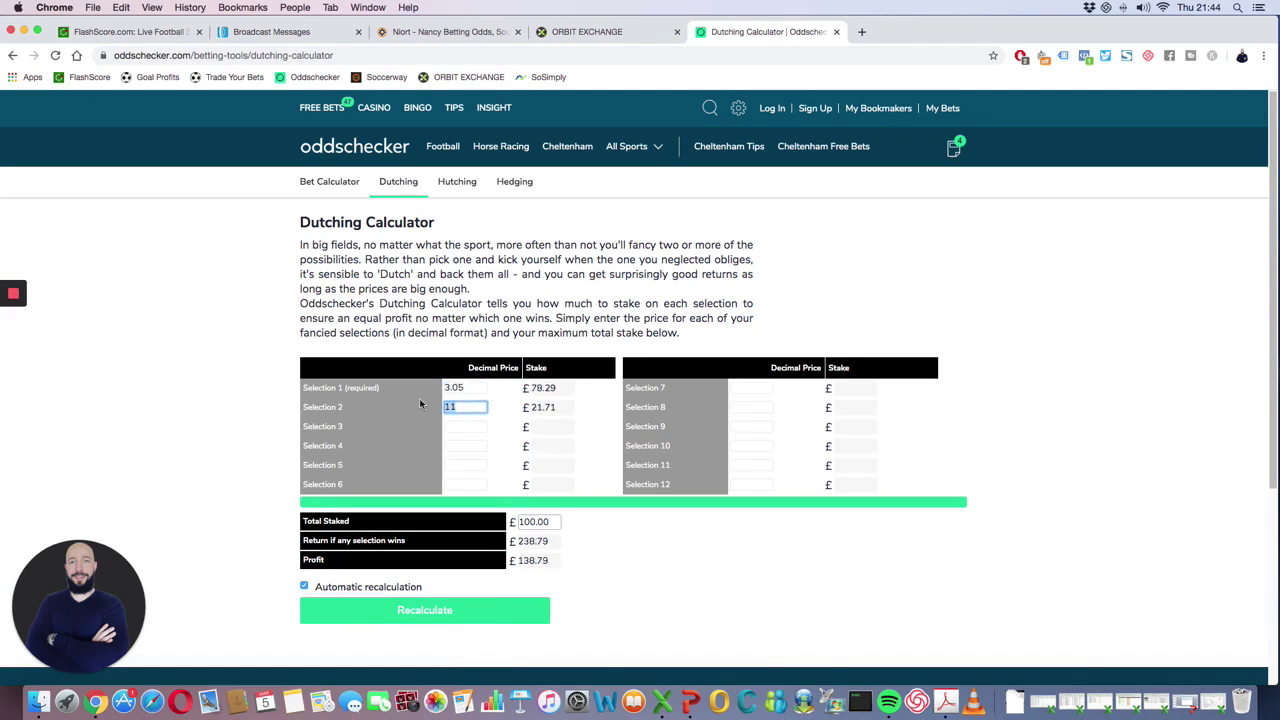
pyautogui.write('3')
pyautogui.click(465, 388)
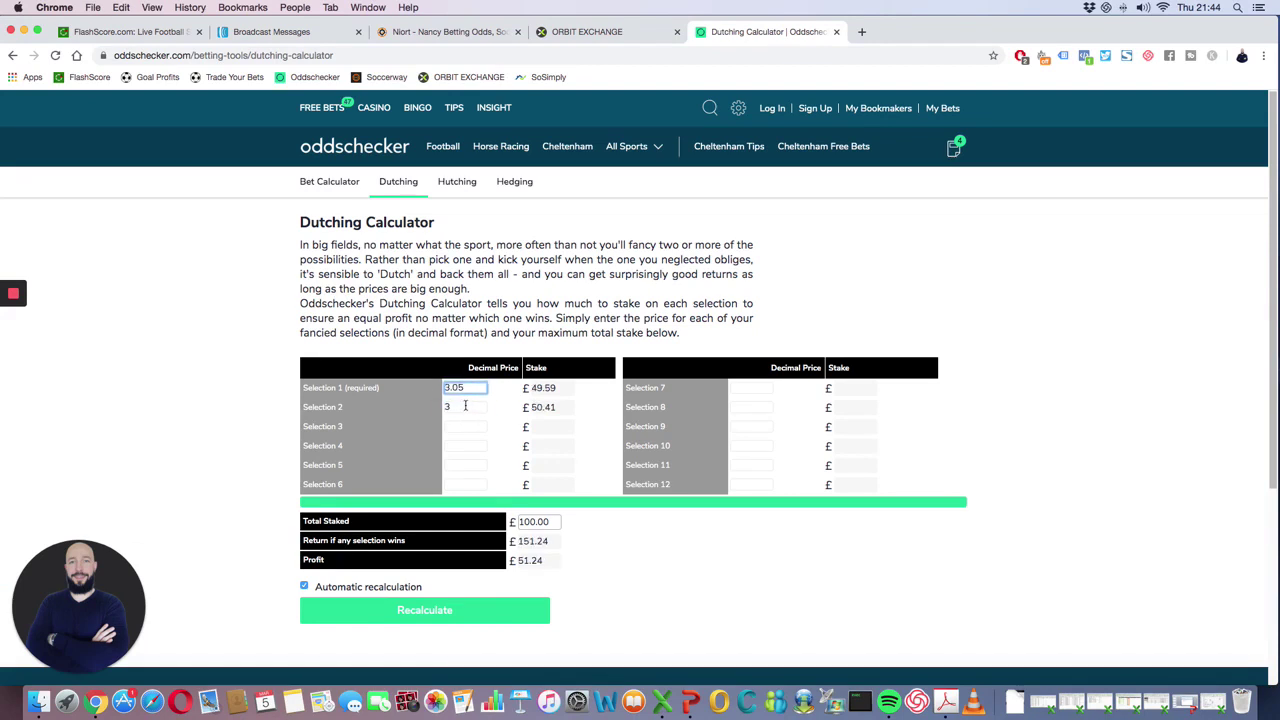
# - Check the calculated stakes for both selections and add a Niort back bet at 3.05 with a 49.59 stake on Orbit Exchange
pyautogui.click(464, 406)
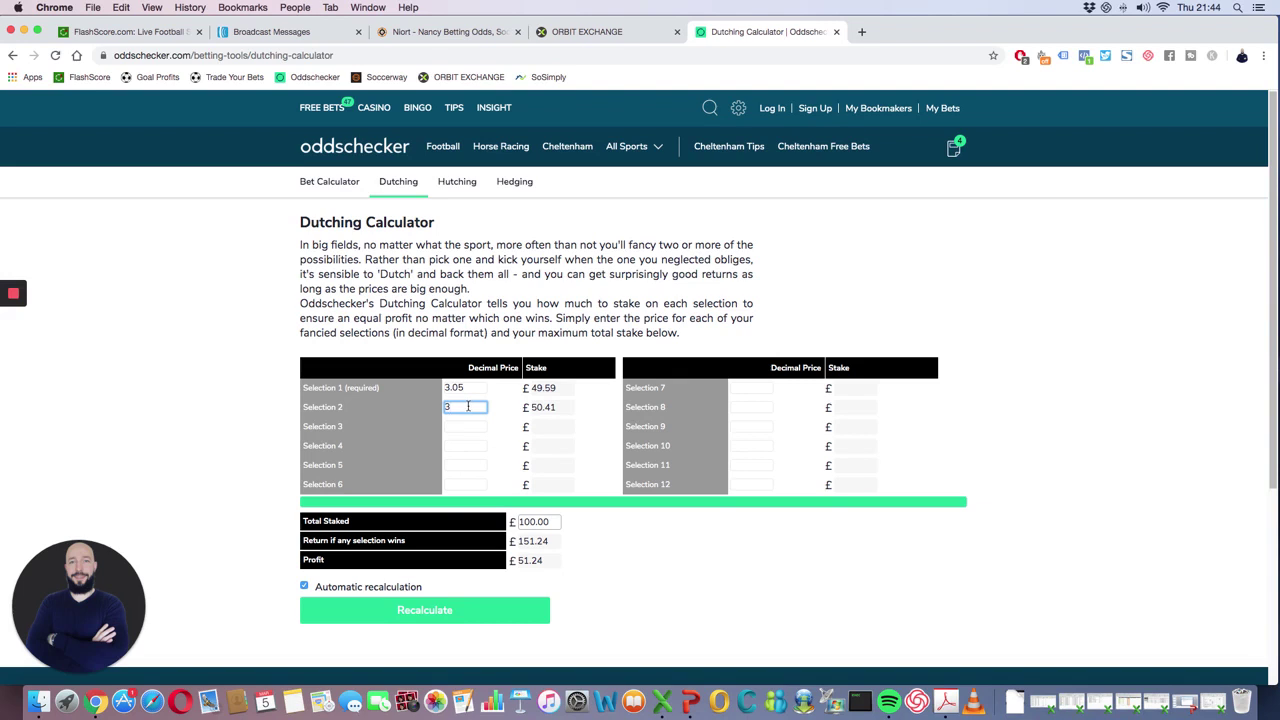
pyautogui.moveTo(532, 388); pyautogui.dragTo(556, 388)
pyautogui.click(557, 407)
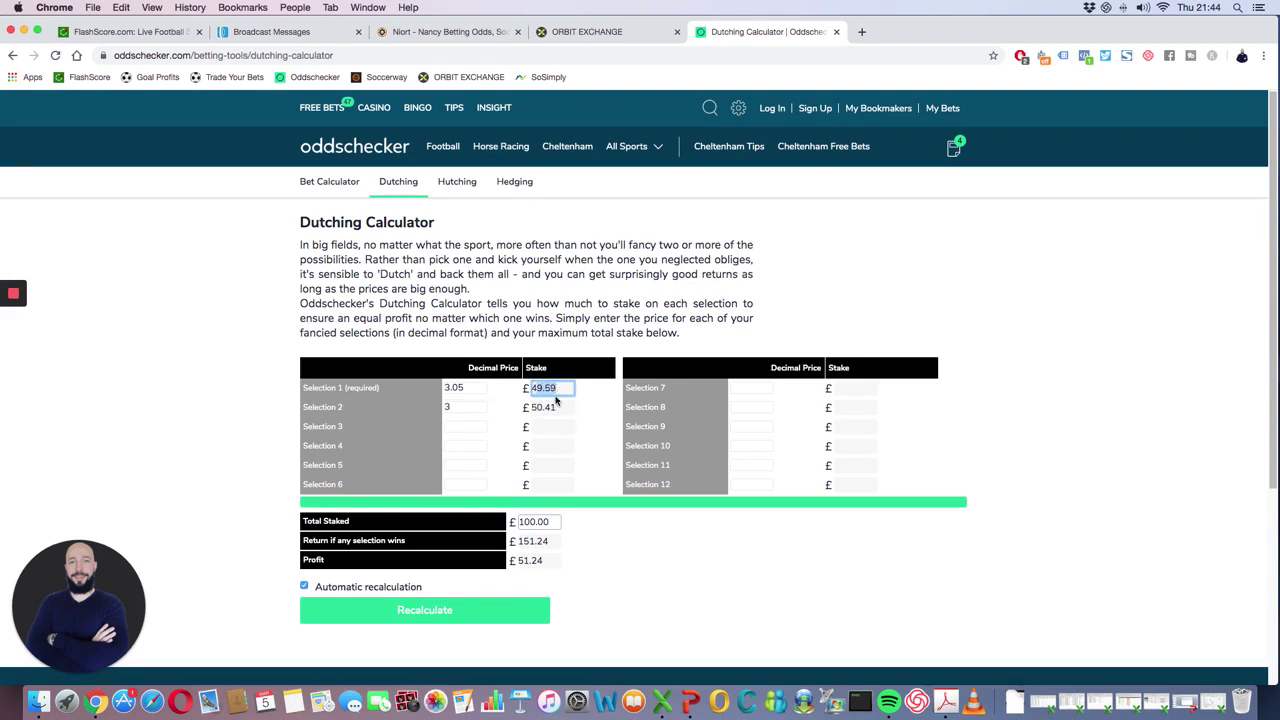
pyautogui.click(537, 408)
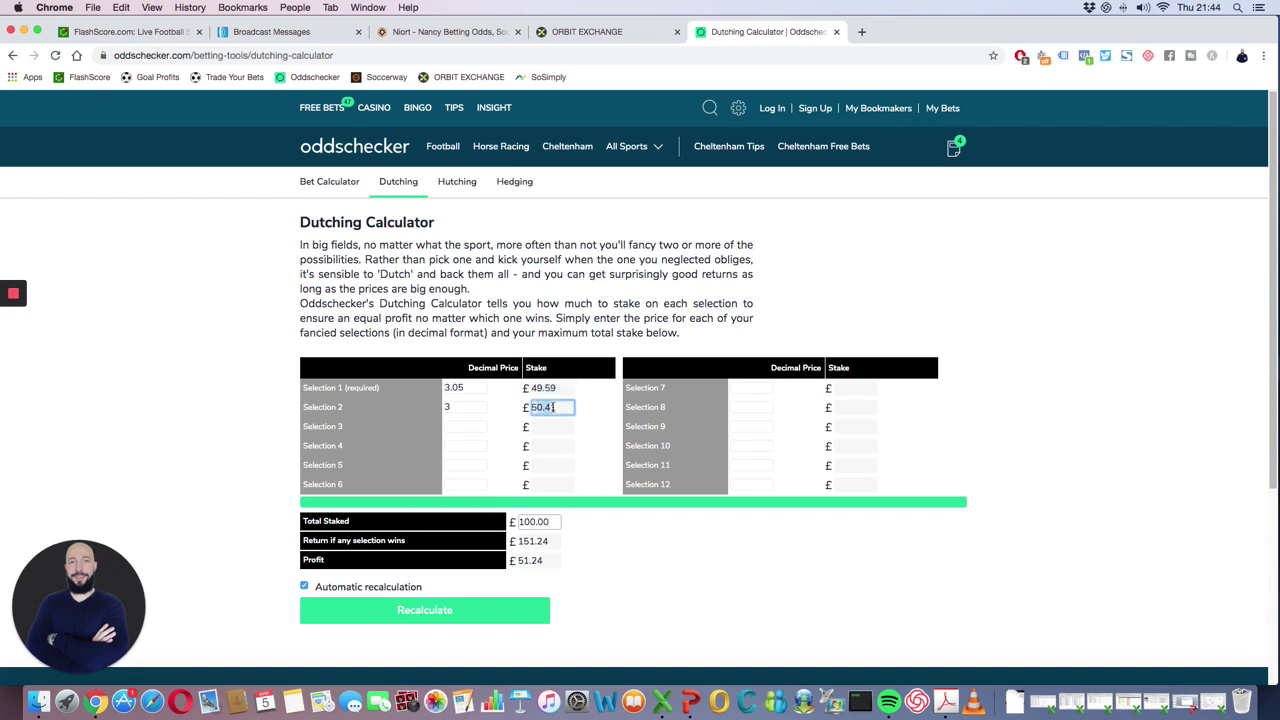
pyautogui.click(563, 37)
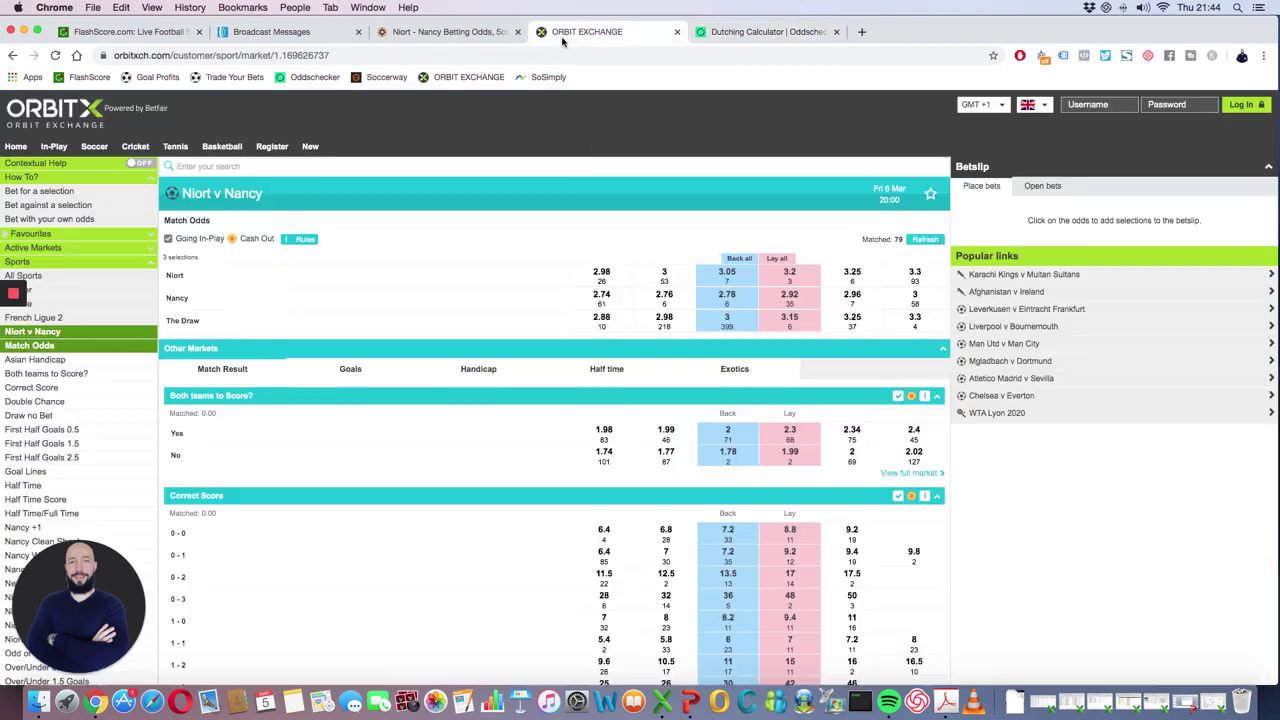
pyautogui.click(1190, 237)
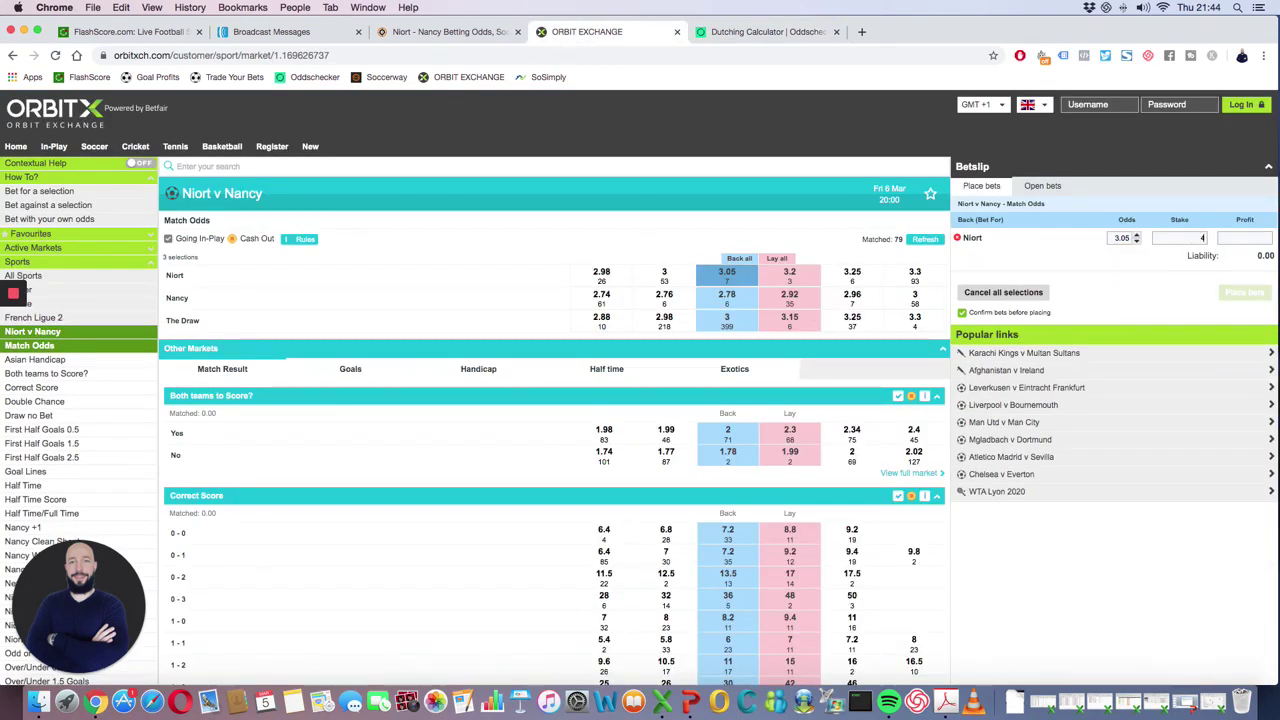
pyautogui.write('49.59')
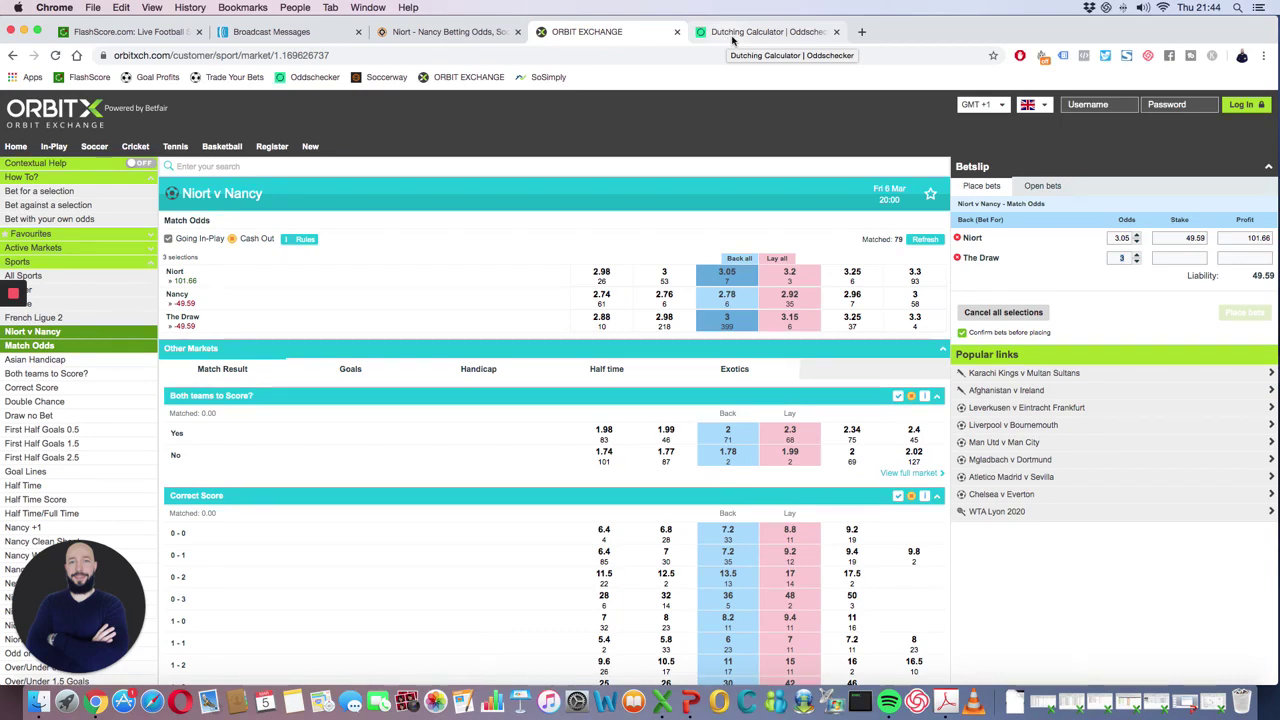
# - Recheck the Selection 2 stake in the dutching calculator and set The Draw's stake to 50.41 in the Orbit Exchange betslip
pyautogui.click(734, 38)
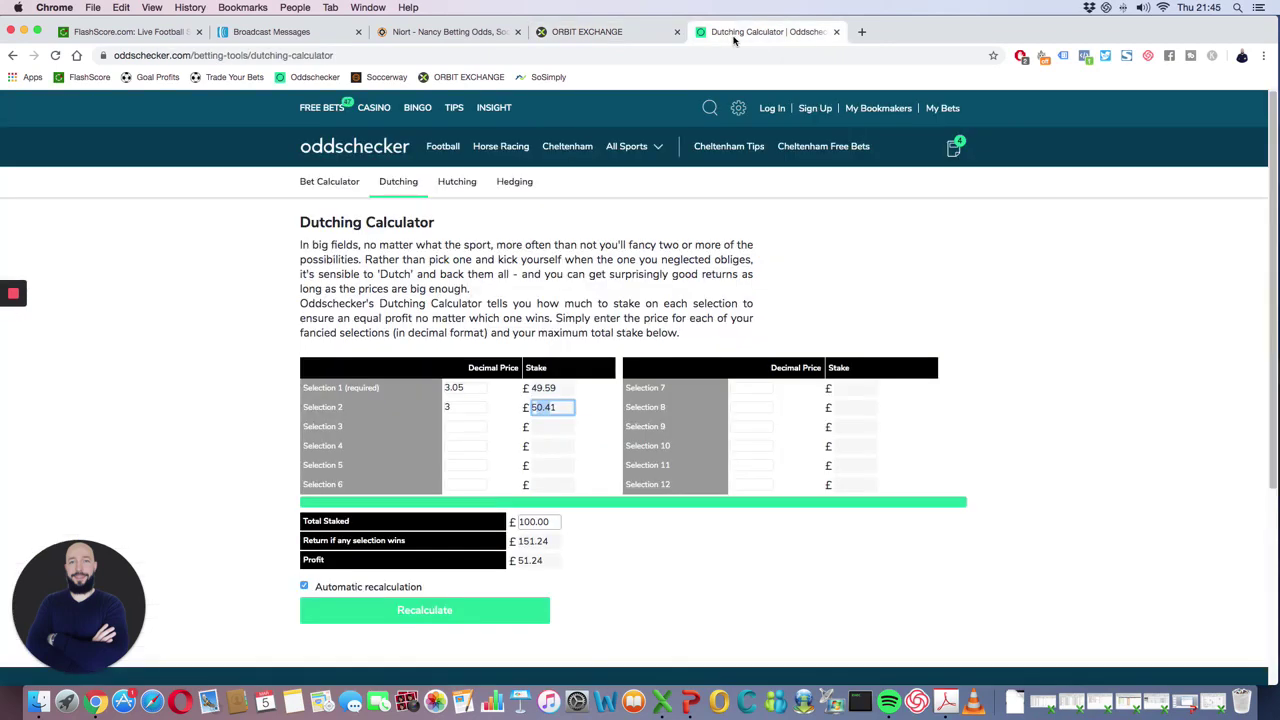
pyautogui.click(565, 410)
pyautogui.click(610, 32)
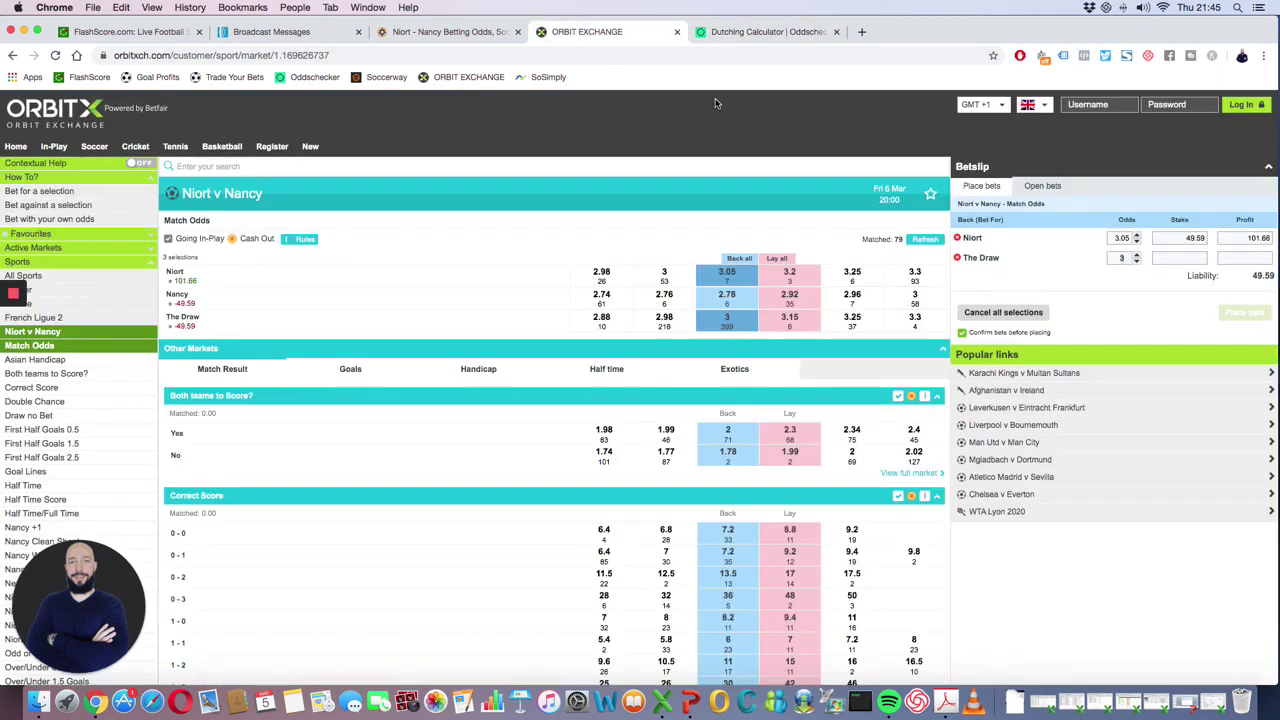
pyautogui.click(1169, 259)
pyautogui.write('50')
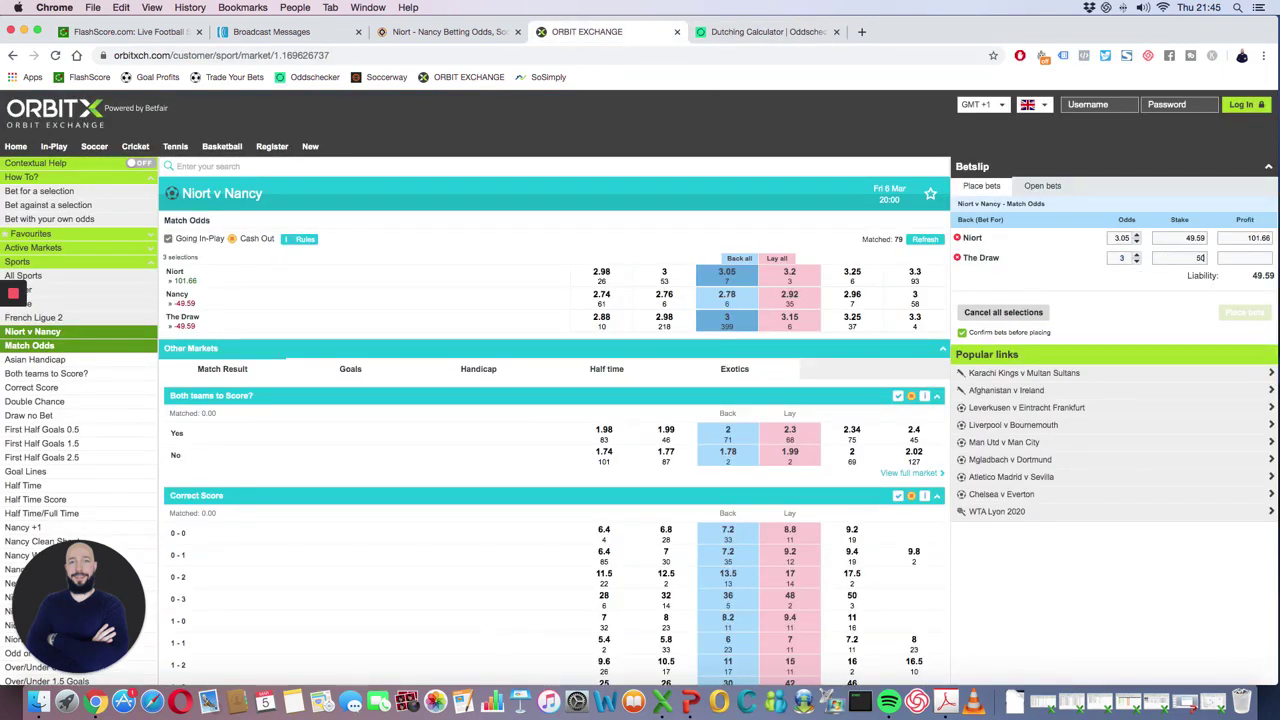
pyautogui.write('.41')
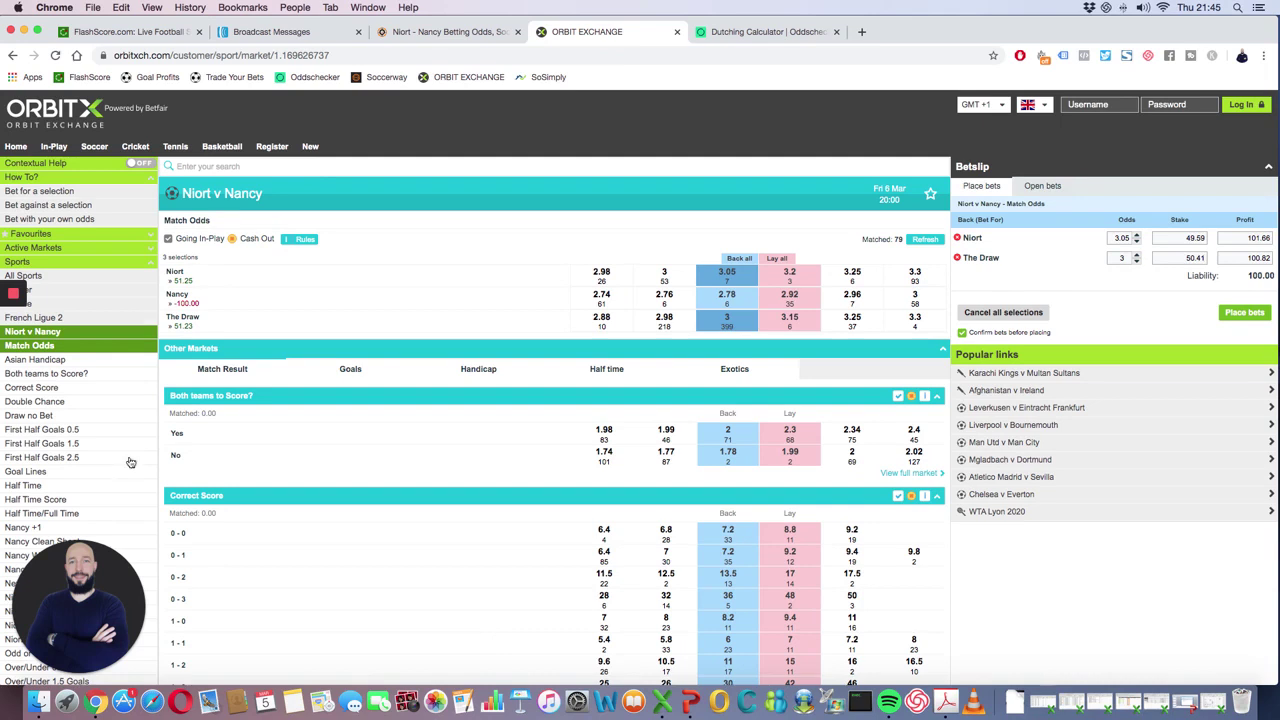
# - Look up the Double Chance market odds for Niort v Nancy on Orbit Exchange and return to Match Odds
pyautogui.scroll(-1, 85, 476)
pyautogui.scroll(-2, 85, 476)
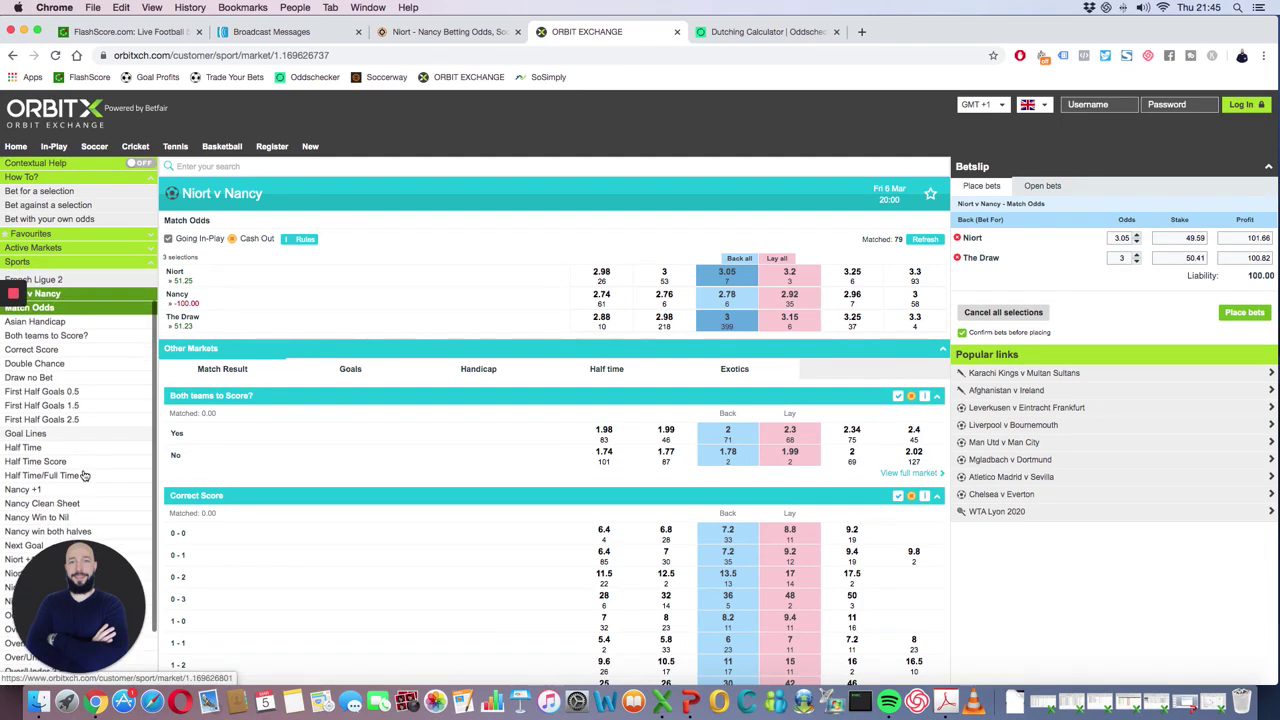
pyautogui.scroll(-1, 85, 476)
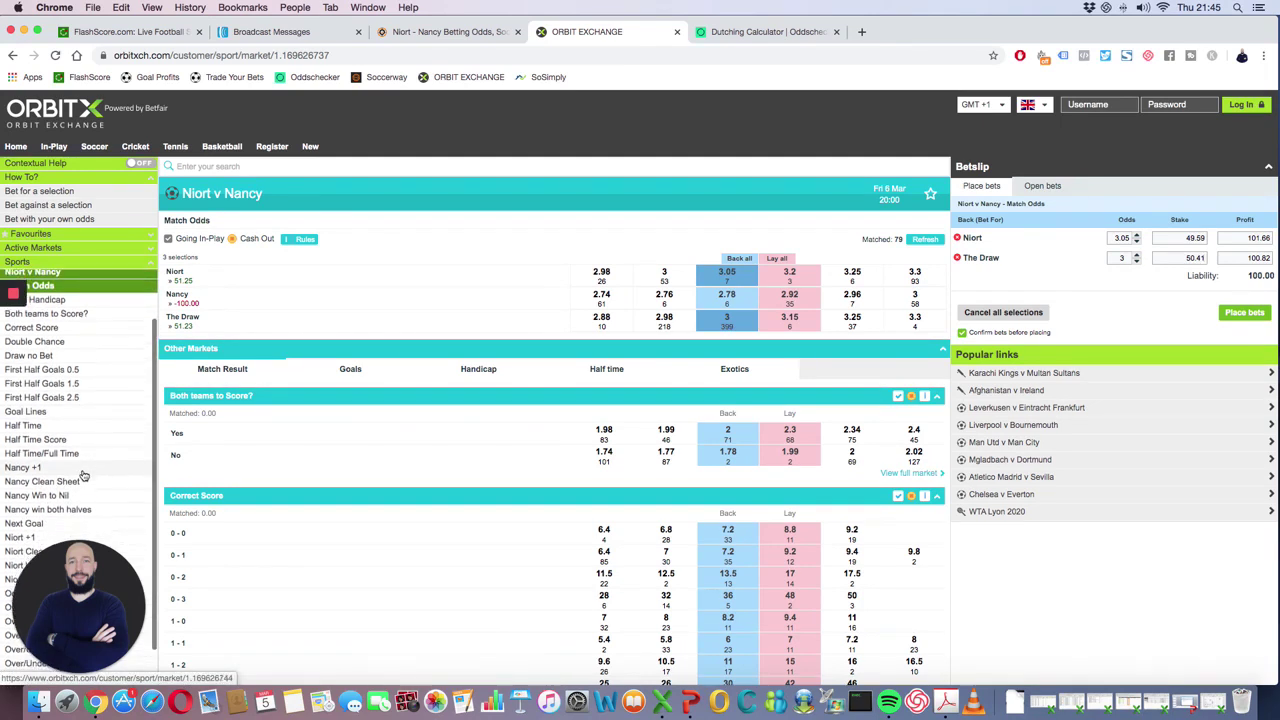
pyautogui.scroll(-1, 44, 491)
pyautogui.scroll(2, 44, 485)
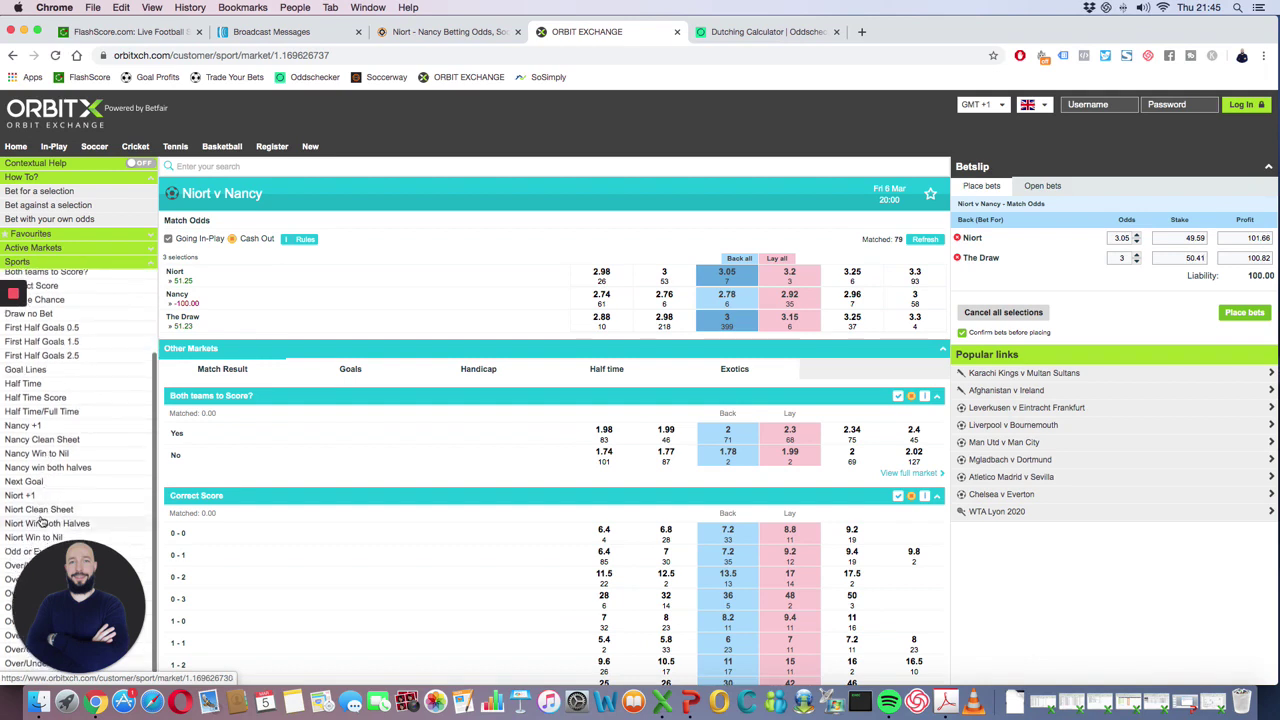
pyautogui.scroll(1, 33, 426)
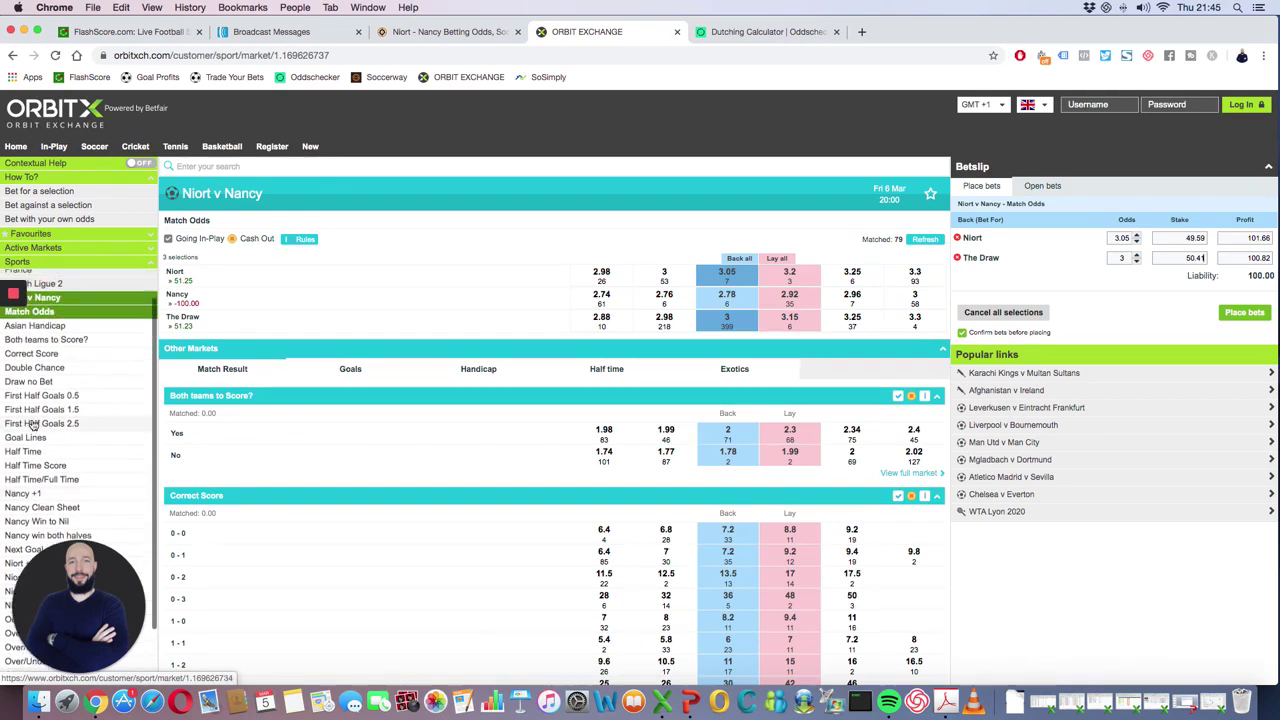
pyautogui.click(37, 369)
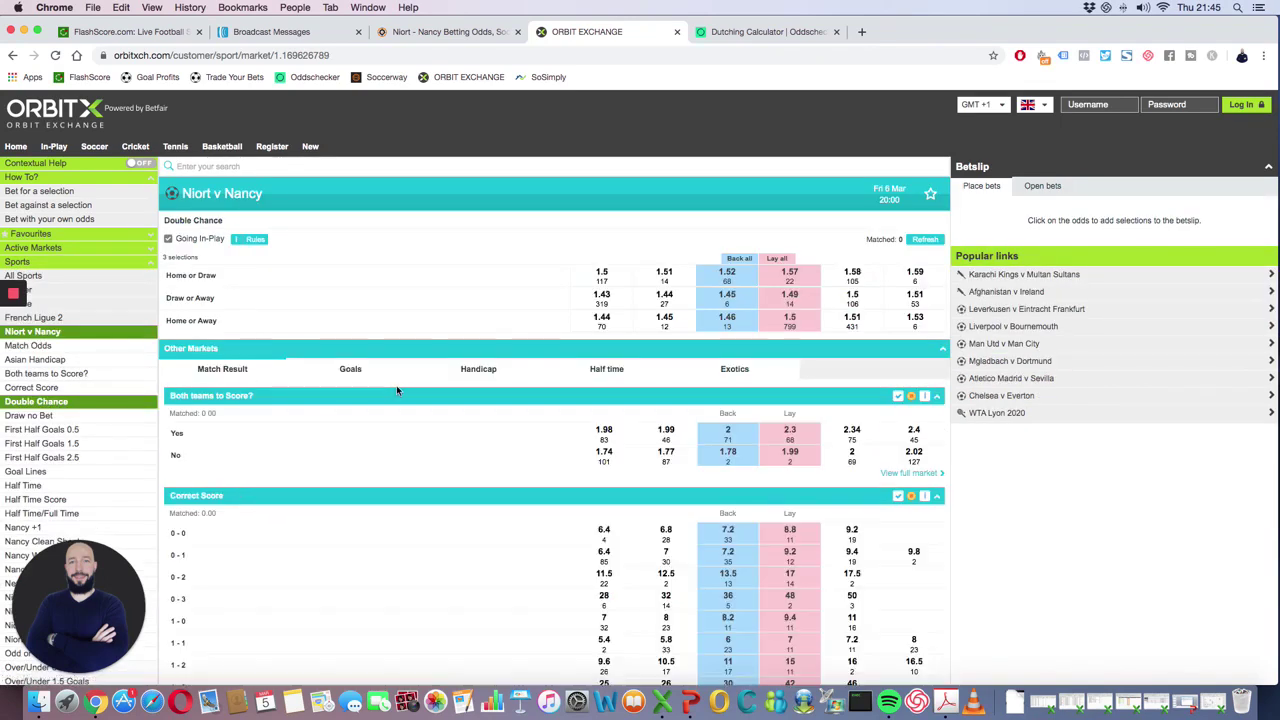
pyautogui.click(52, 348)
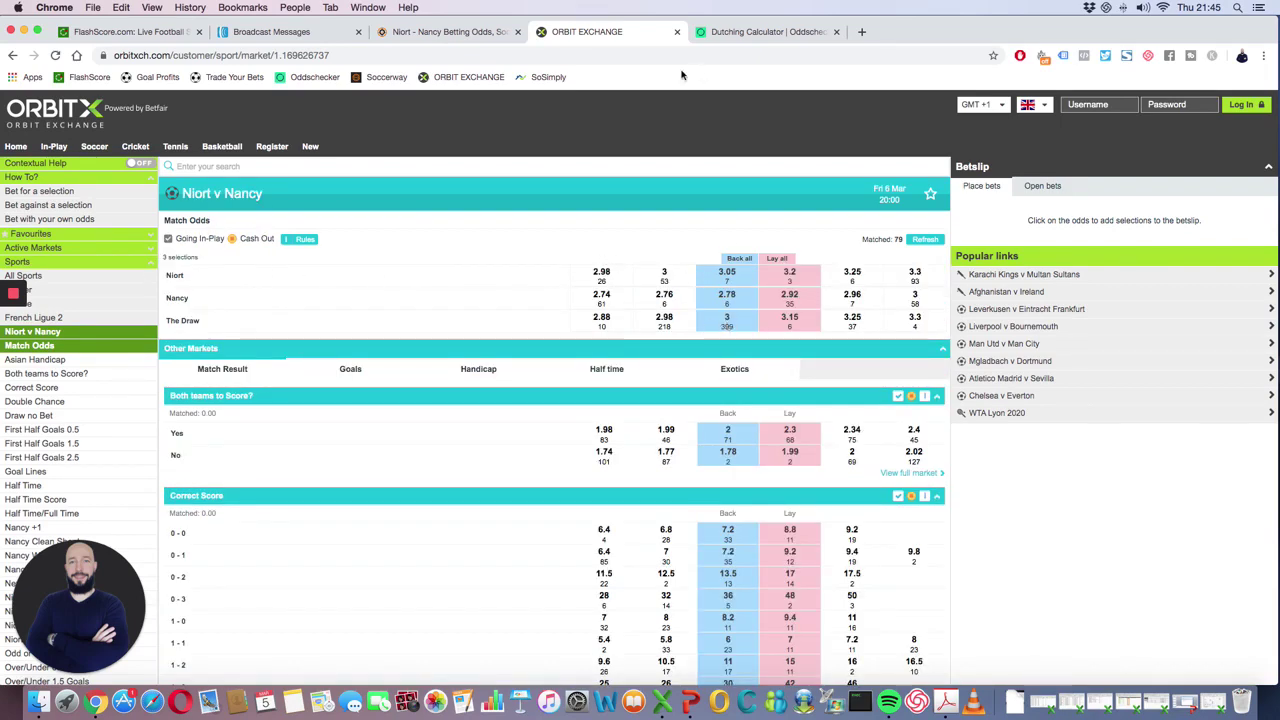
# - Compare the bookmakers' full-time 1X2 odds on OddsPortal with Orbit Exchange's match odds and the dutching calculator results
pyautogui.click(448, 32)
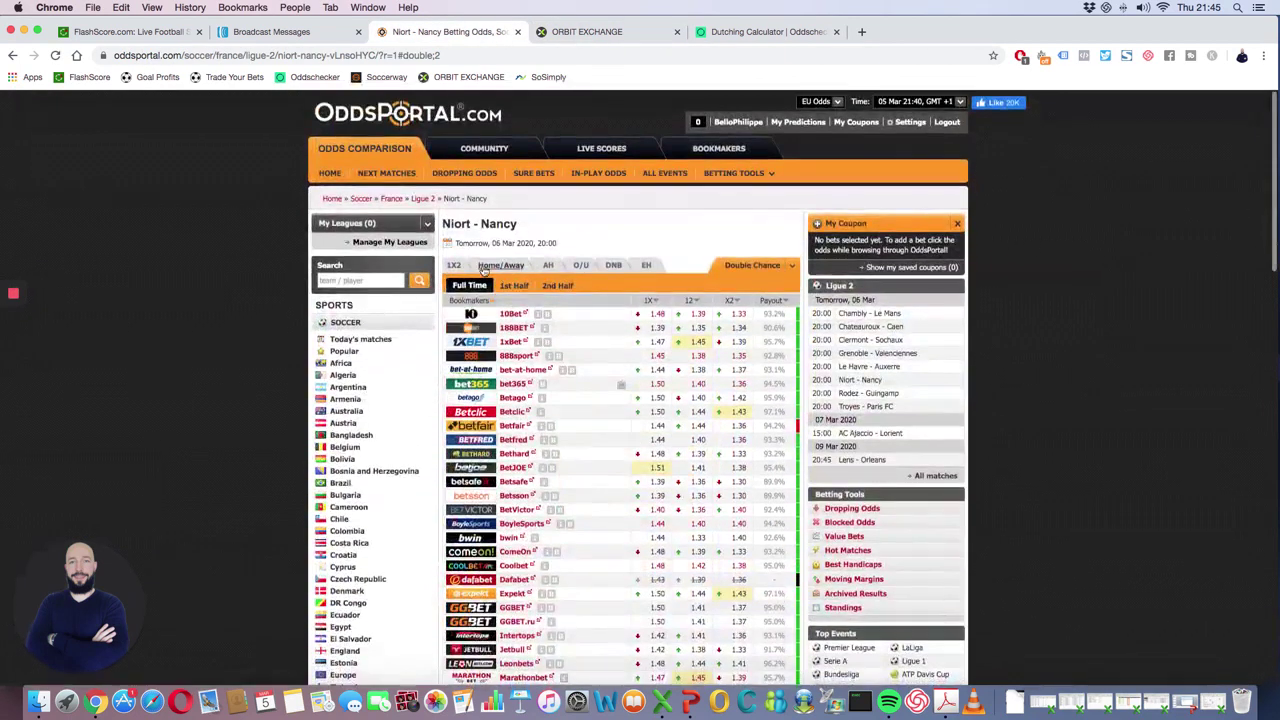
pyautogui.scroll(-5, 690, 385)
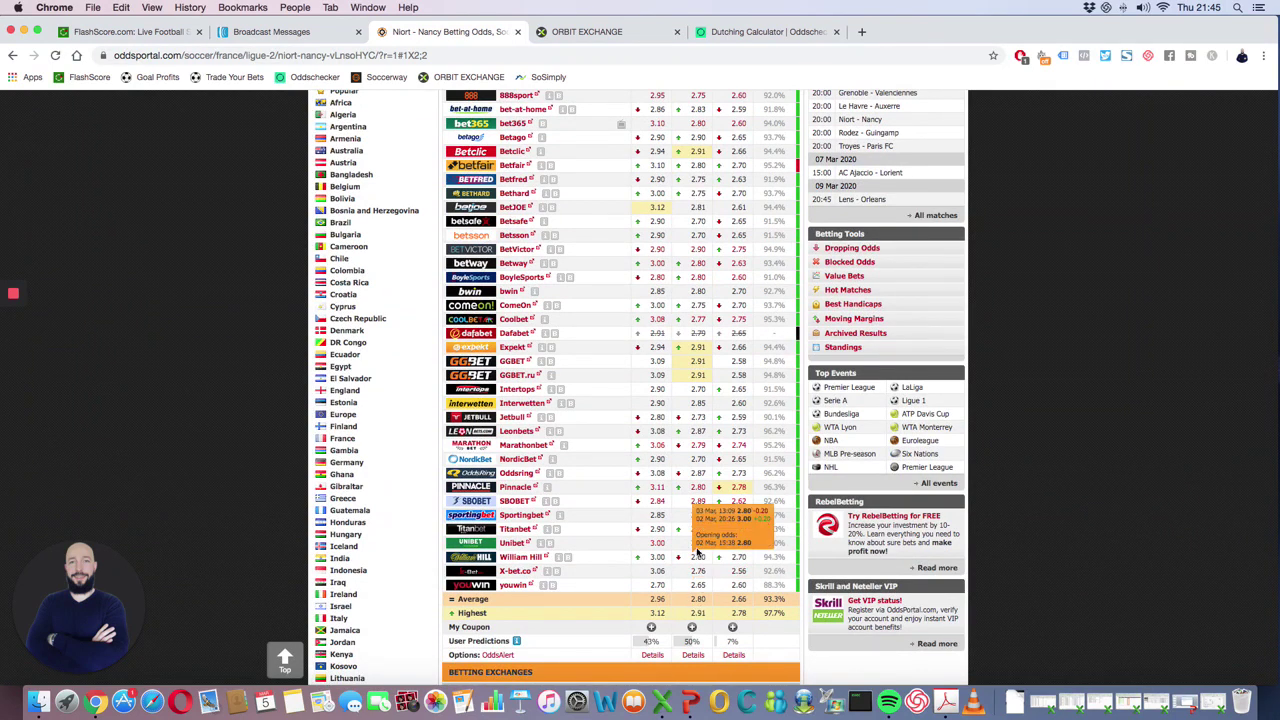
pyautogui.scroll(1, 697, 612)
pyautogui.scroll(-1, 694, 614)
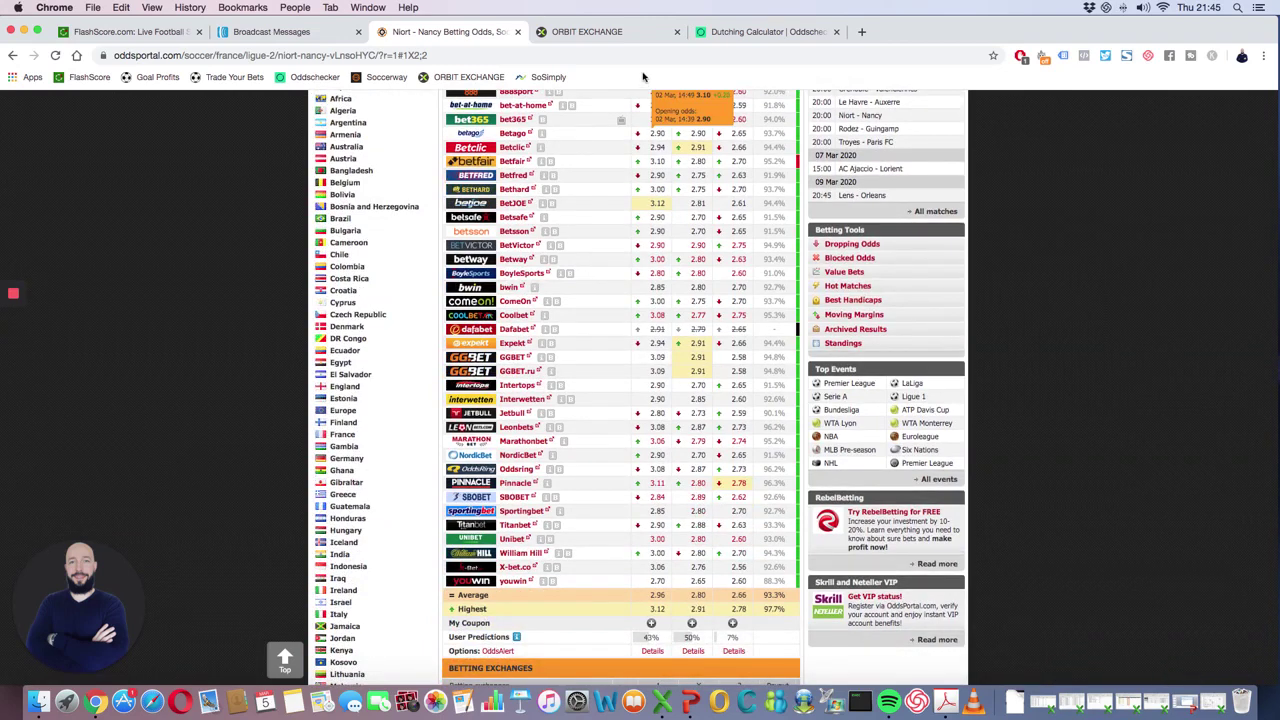
pyautogui.click(712, 33)
pyautogui.click(565, 31)
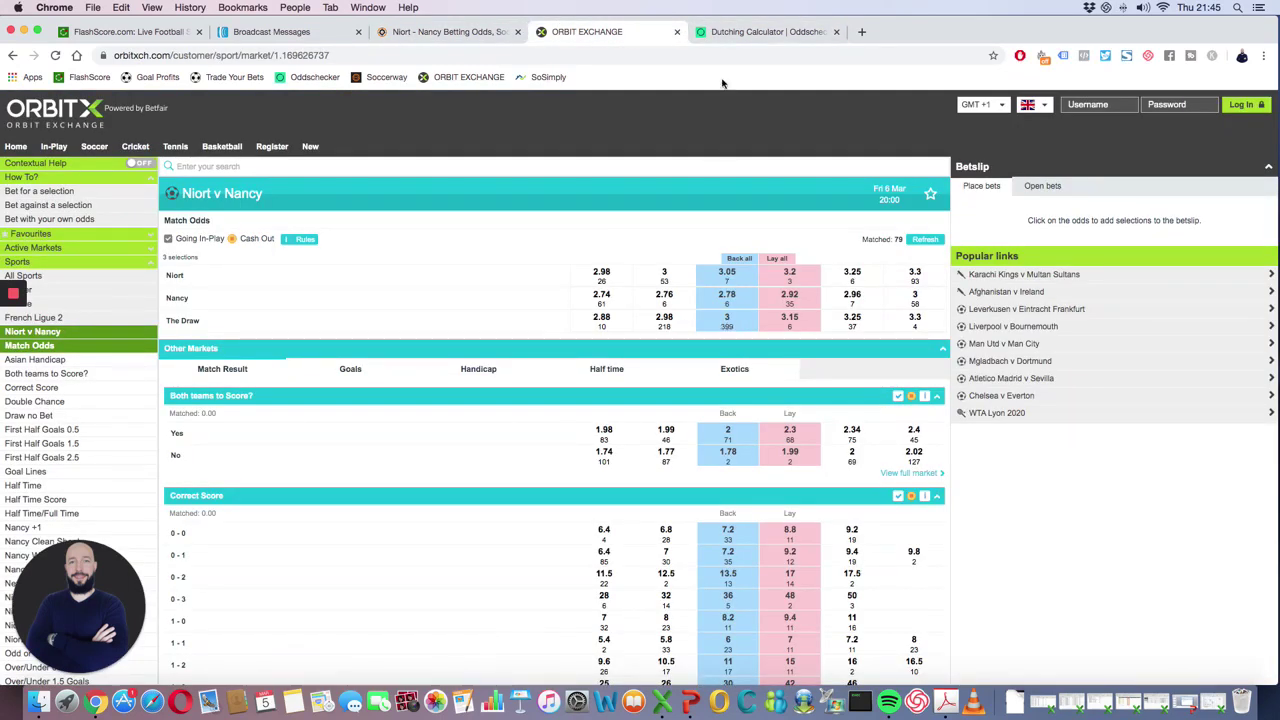
pyautogui.click(760, 31)
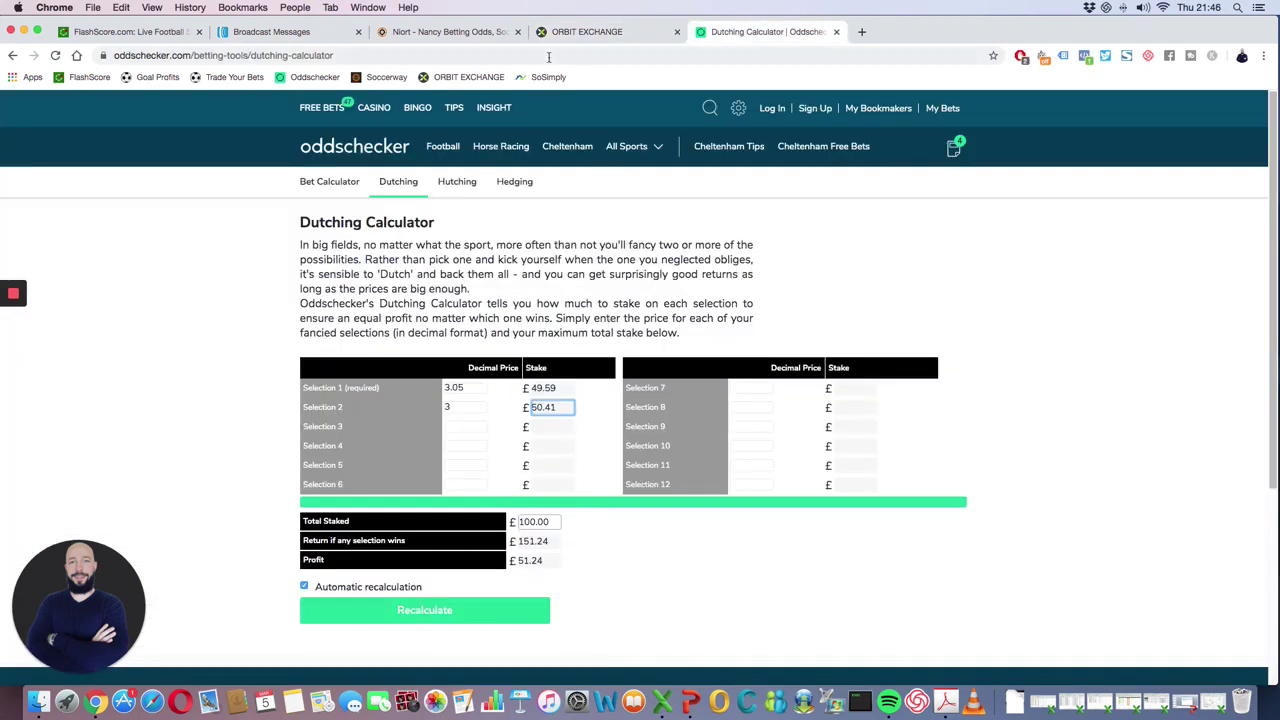
pyautogui.click(470, 32)
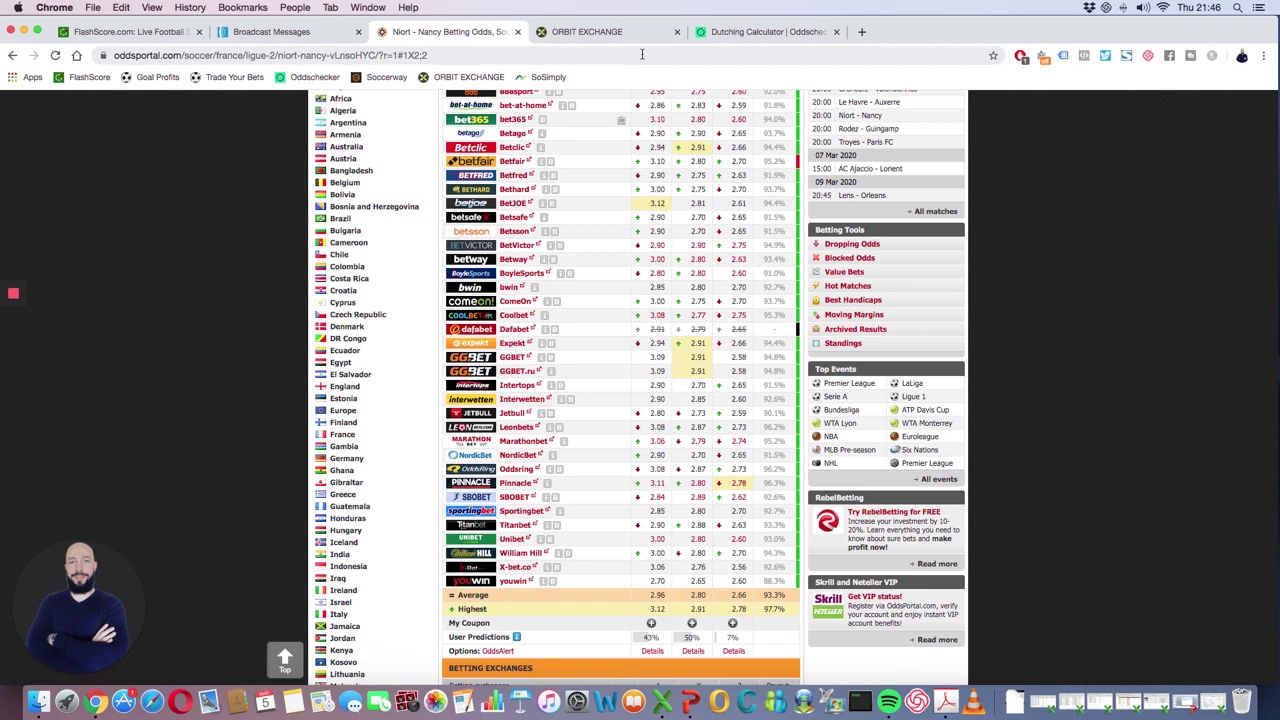
pyautogui.click(760, 31)
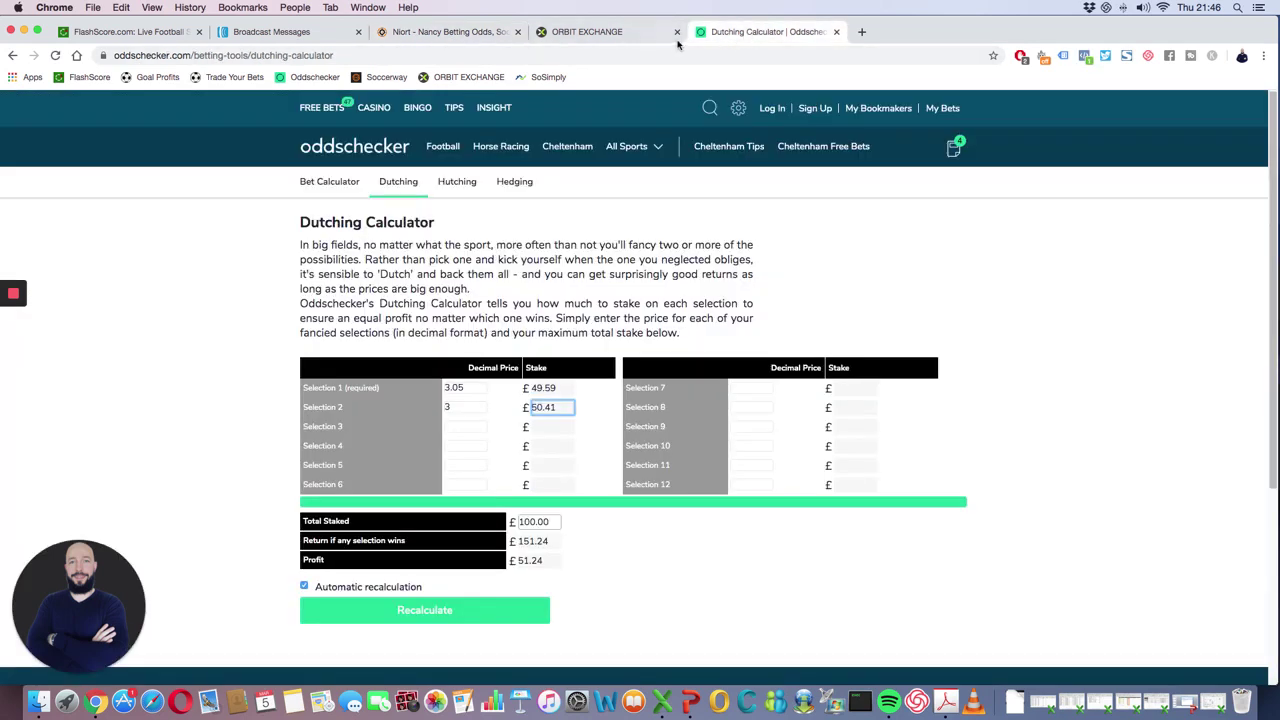
# - Add a Niort back bet to the Orbit Exchange betslip and raise its requested odds to 3.20
pyautogui.click(575, 33)
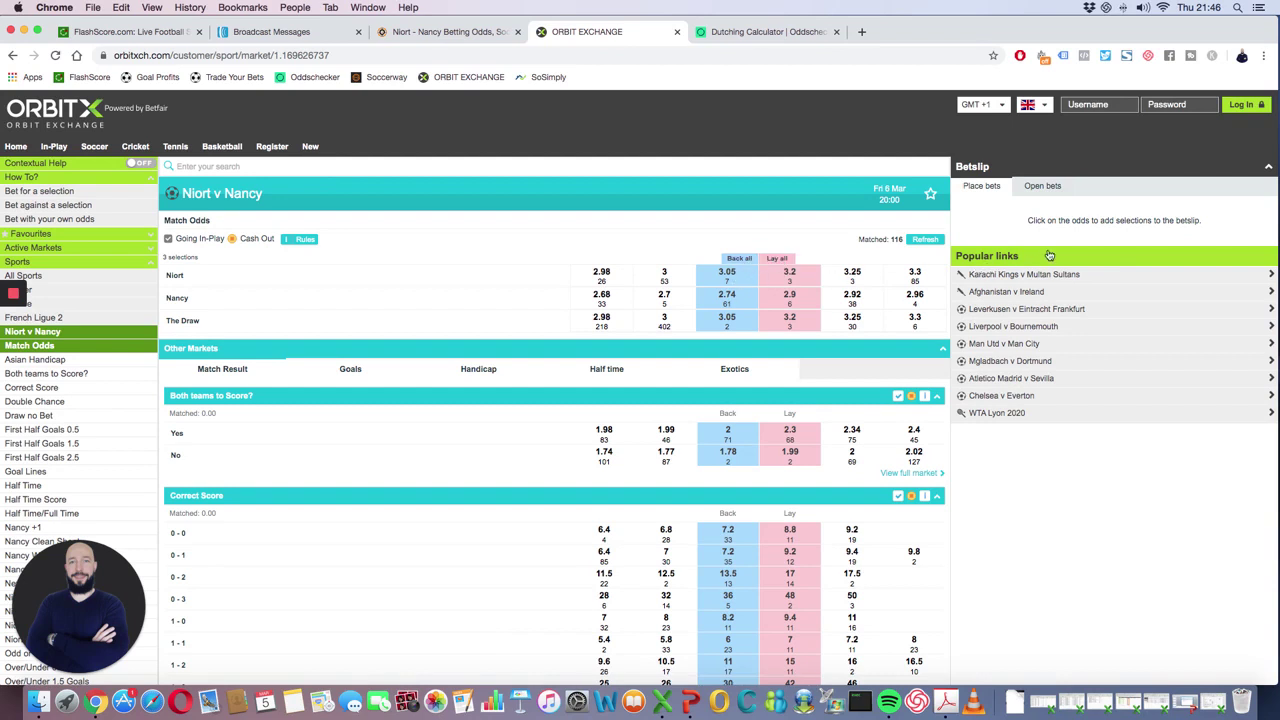
pyautogui.click(1137, 237)
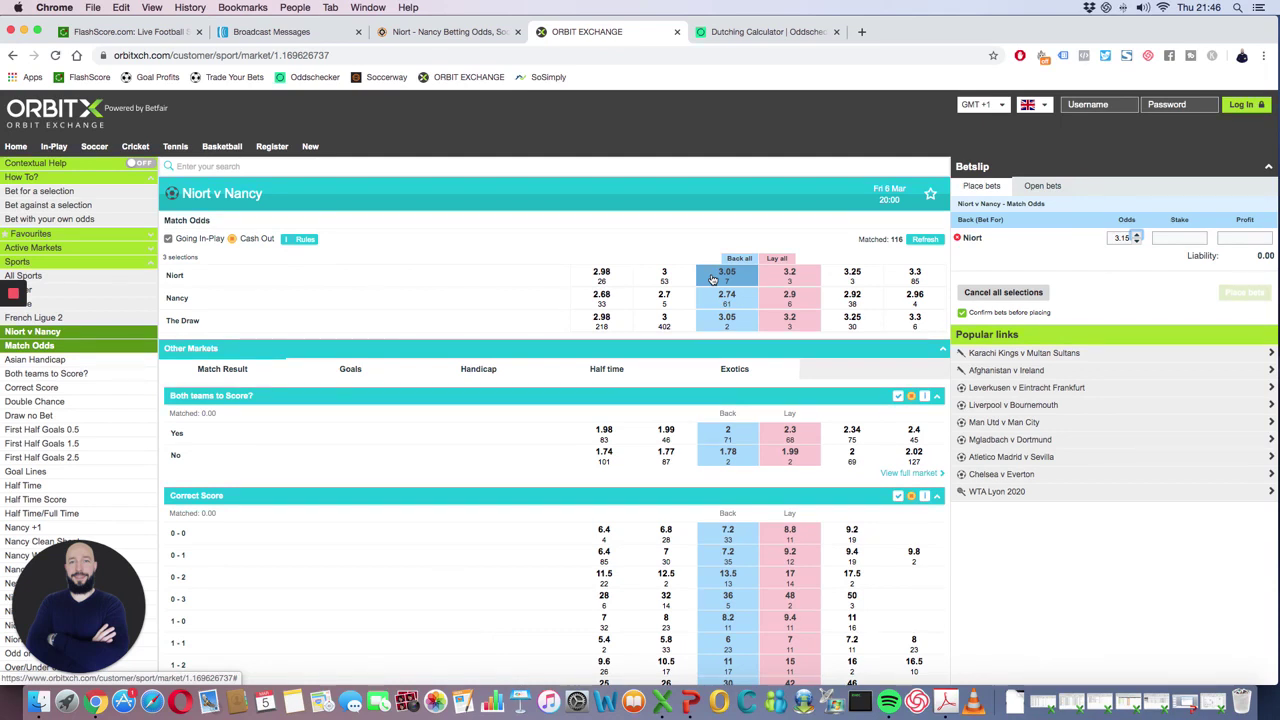
pyautogui.click(1137, 236)
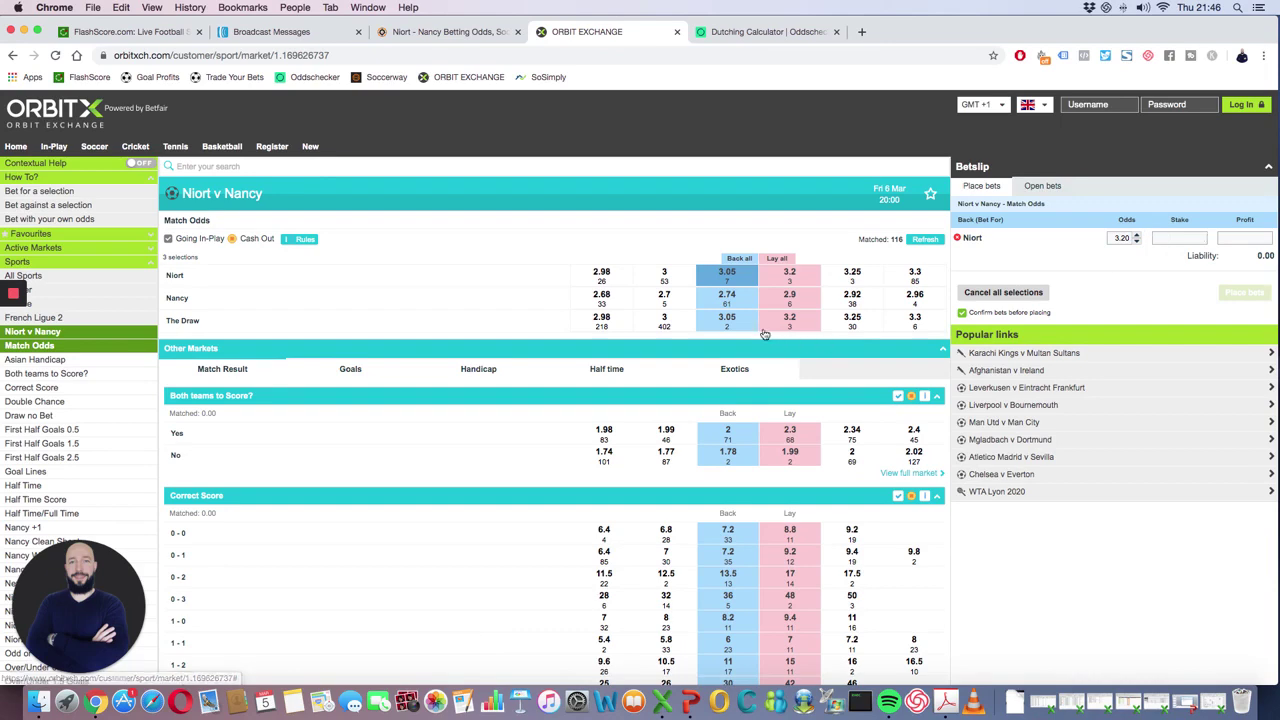
# - Set the decimal prices in the dutching calculator to 3.20 for Selection 1 and 3.05 for Selection 2
pyautogui.click(765, 31)
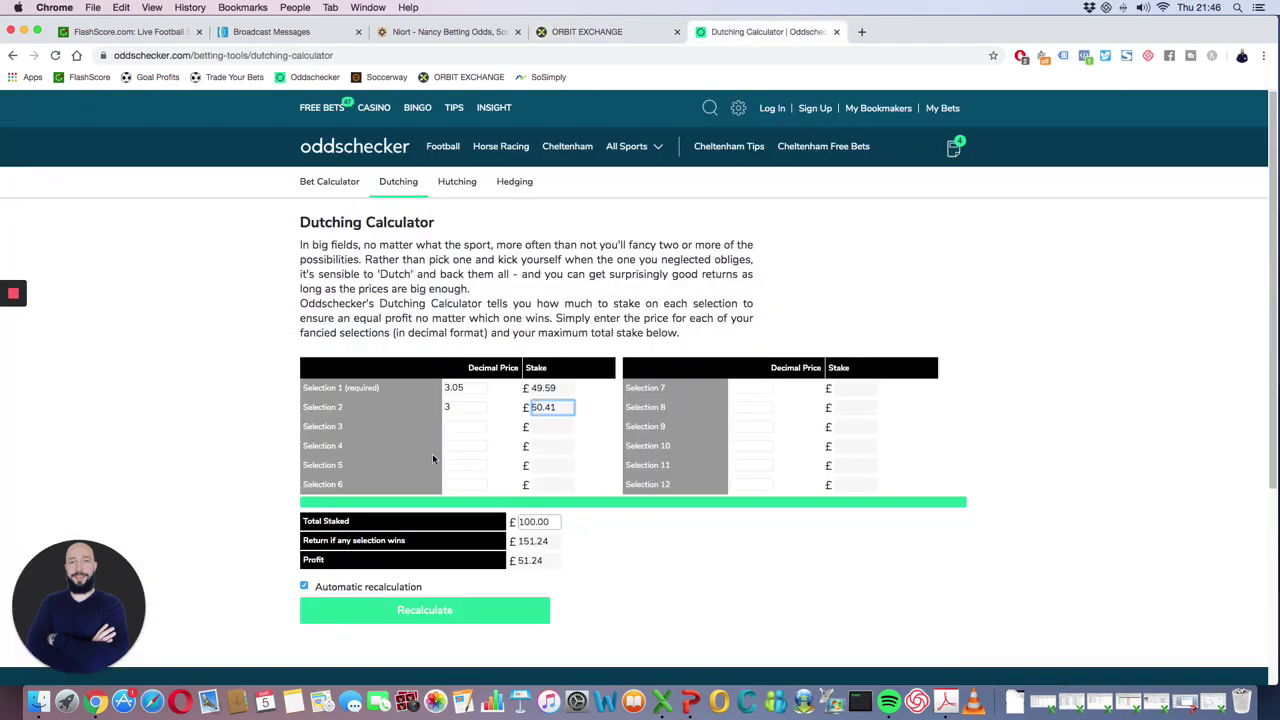
pyautogui.doubleClick(454, 387)
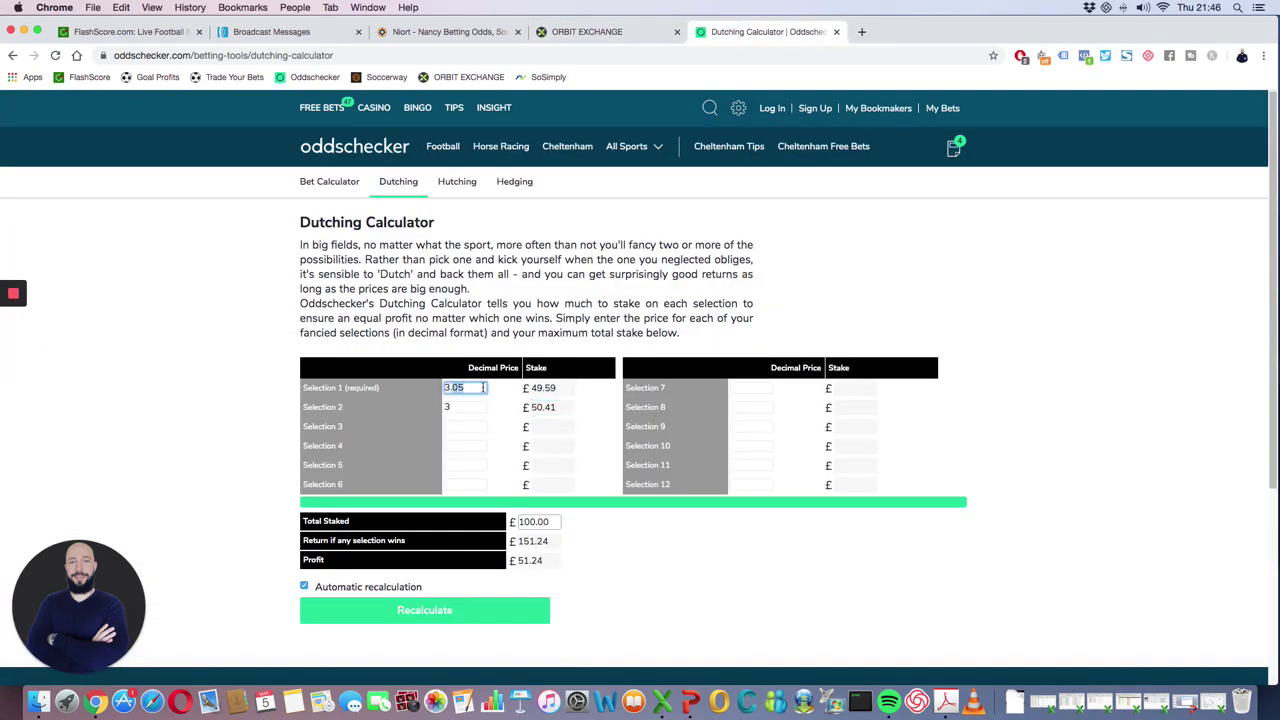
pyautogui.write('3.20')
pyautogui.doubleClick(469, 407)
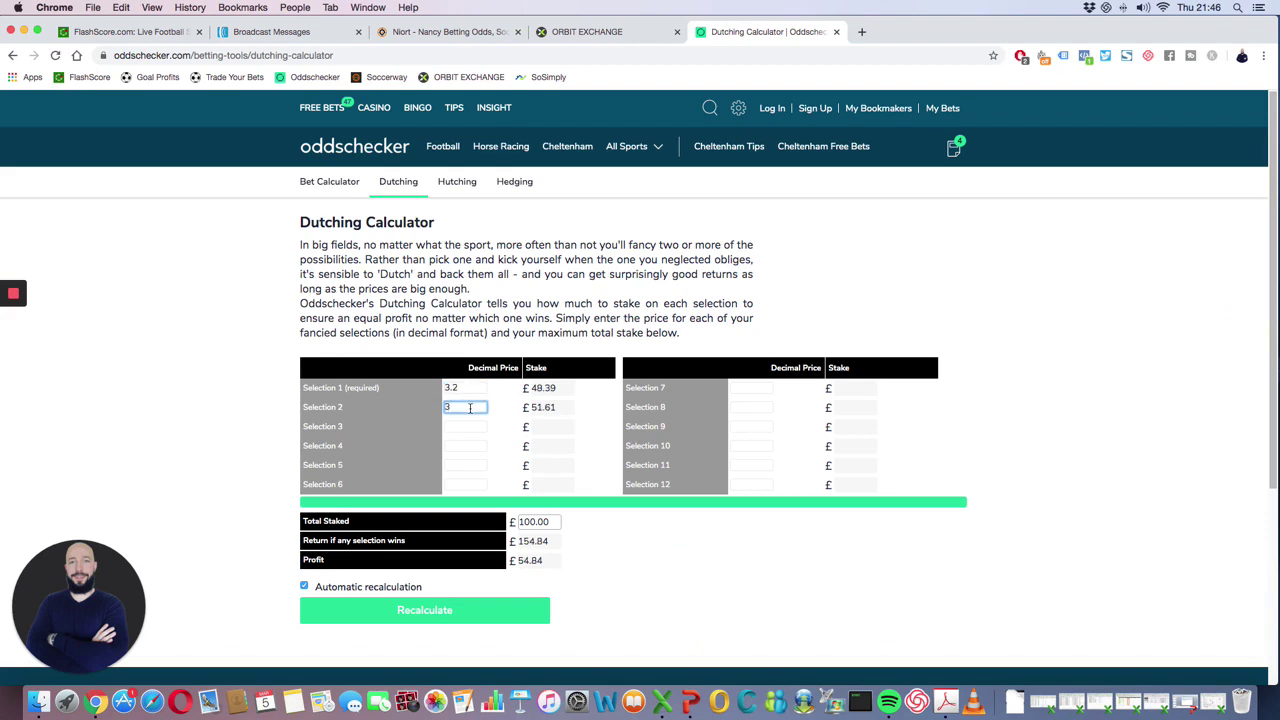
pyautogui.write('3.05')
pyautogui.click(561, 404)
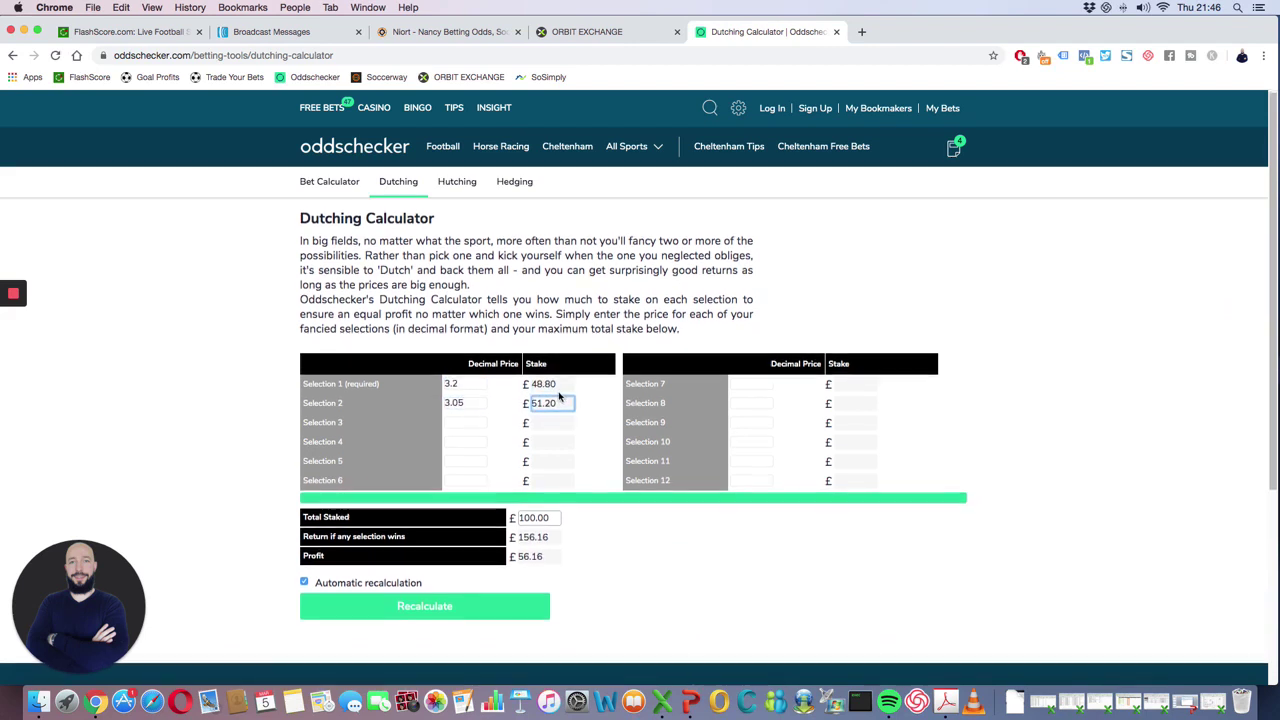
# - Examine the recalculated Selection 2 stake, the profit and the return if any selection wins
pyautogui.moveTo(562, 407); pyautogui.dragTo(530, 407)
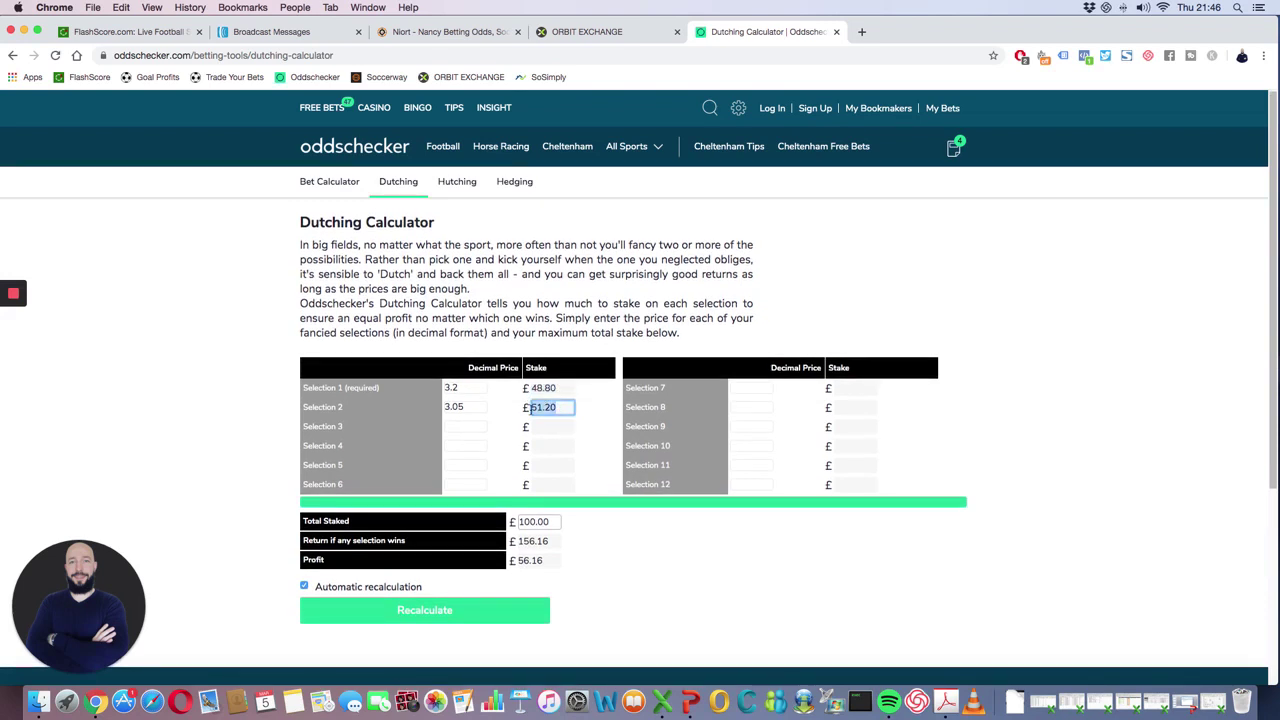
pyautogui.doubleClick(522, 560)
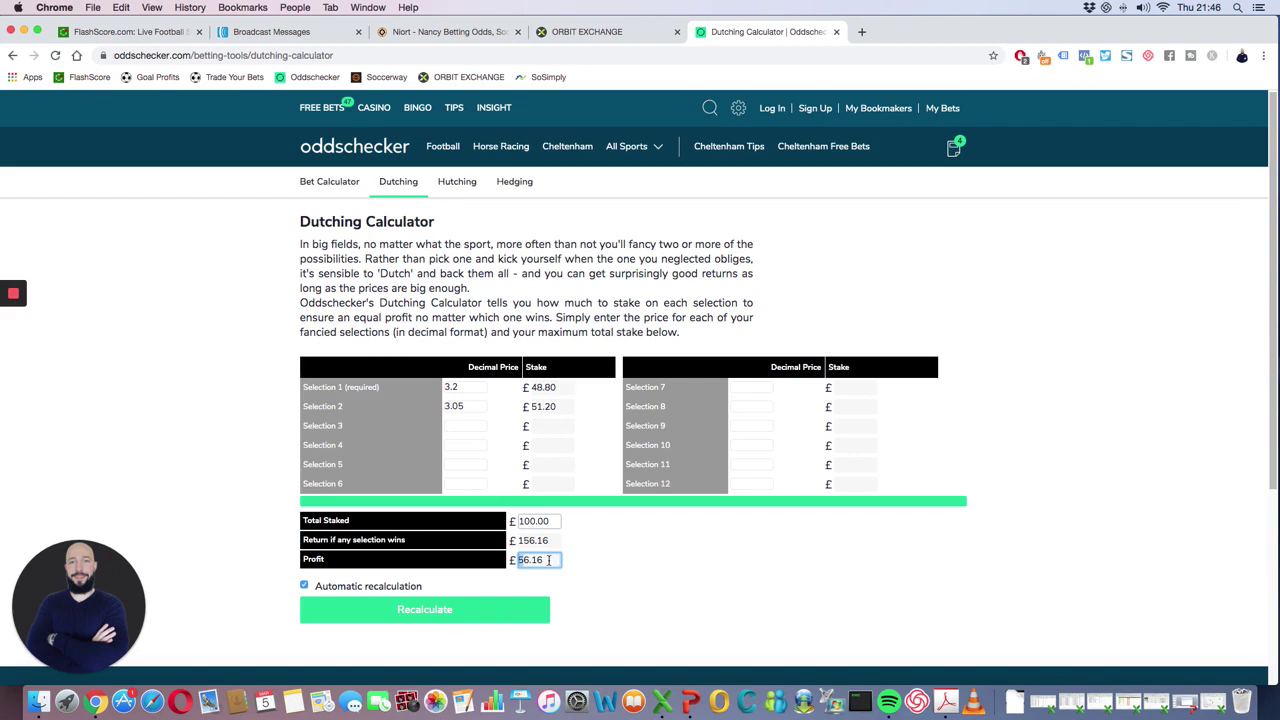
pyautogui.doubleClick(552, 540)
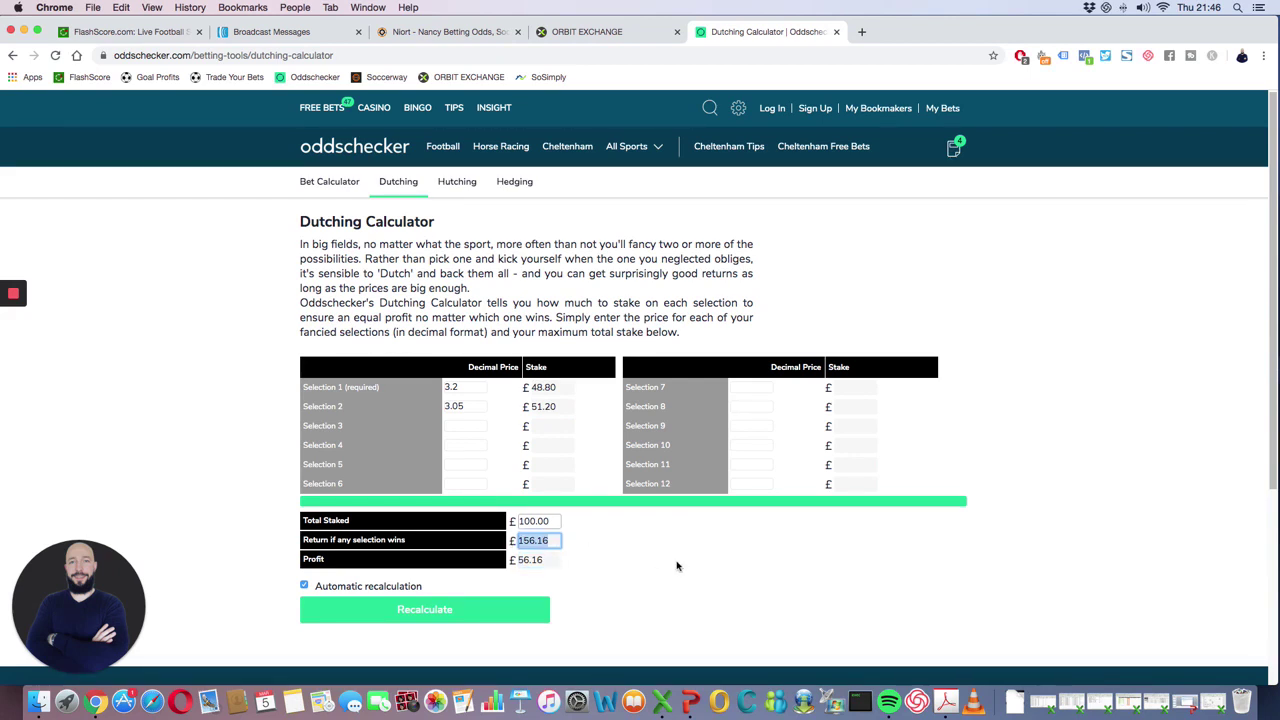
# - Show the full-time double chance odds for Niort v Nancy on OddsPortal and examine the bookmakers' 1X prices
pyautogui.click(617, 40)
pyautogui.click(445, 42)
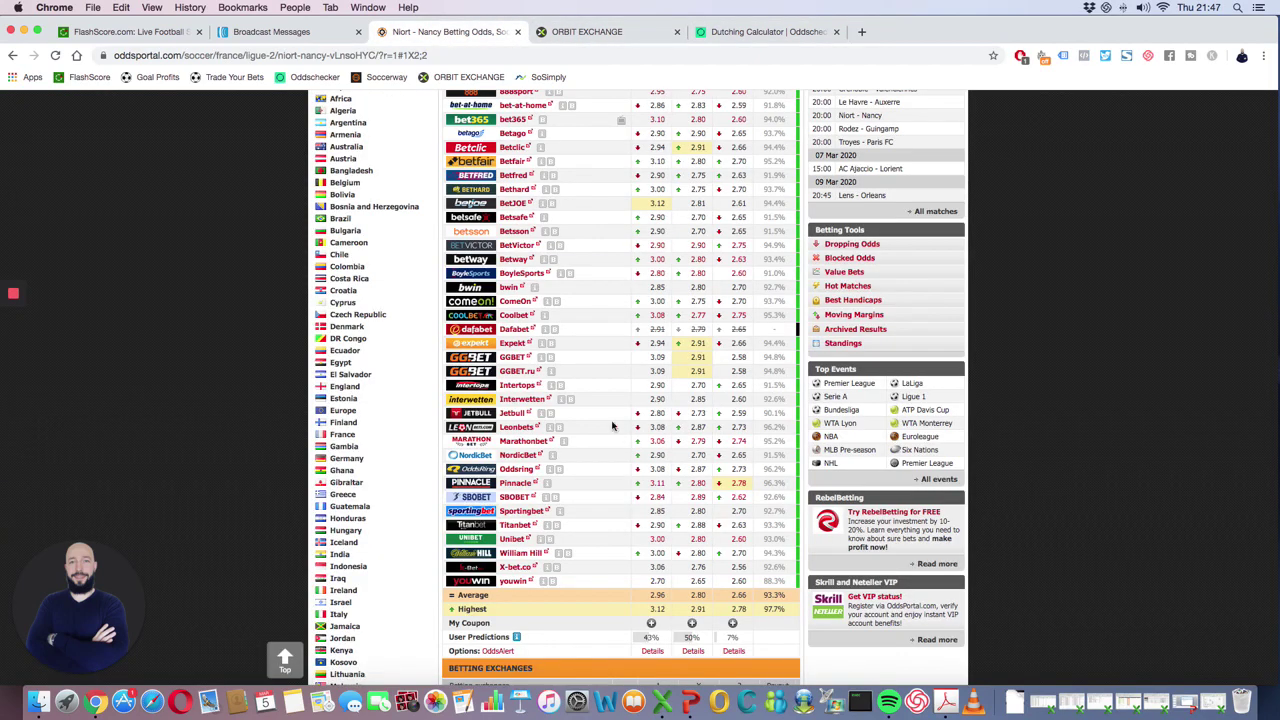
pyautogui.scroll(5, 634, 214)
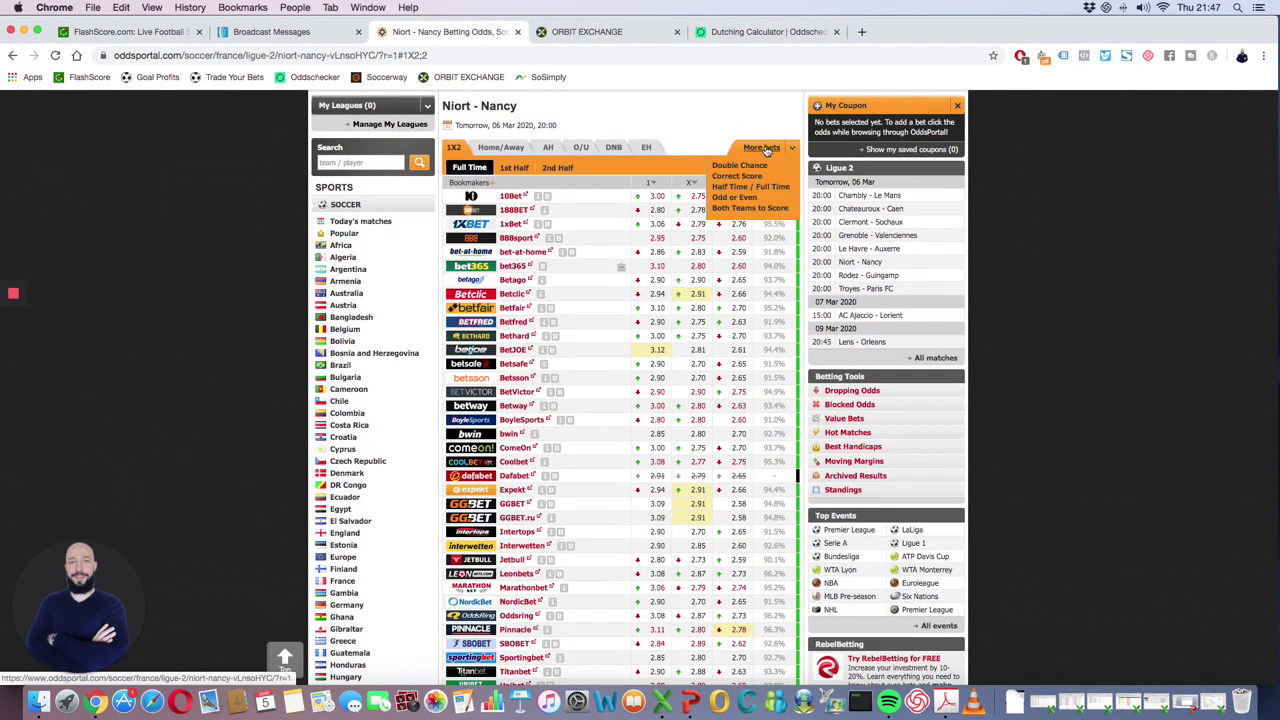
pyautogui.click(760, 167)
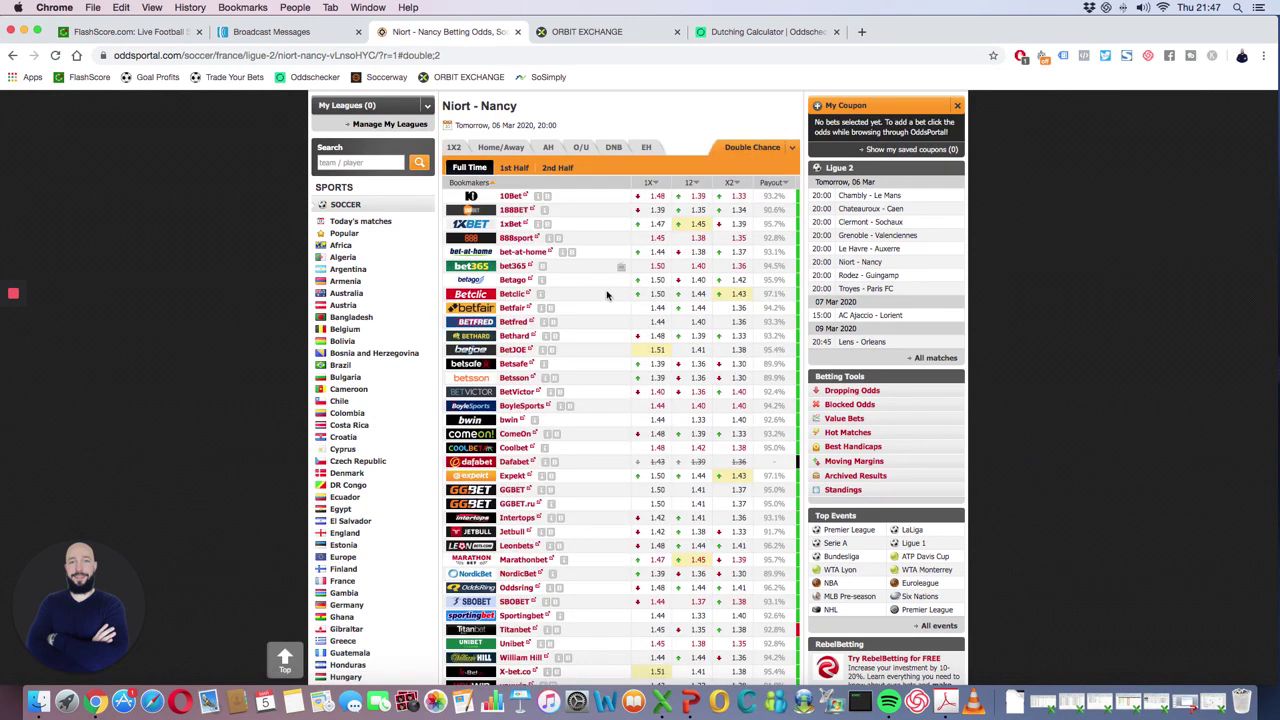
pyautogui.scroll(-2, 605, 290)
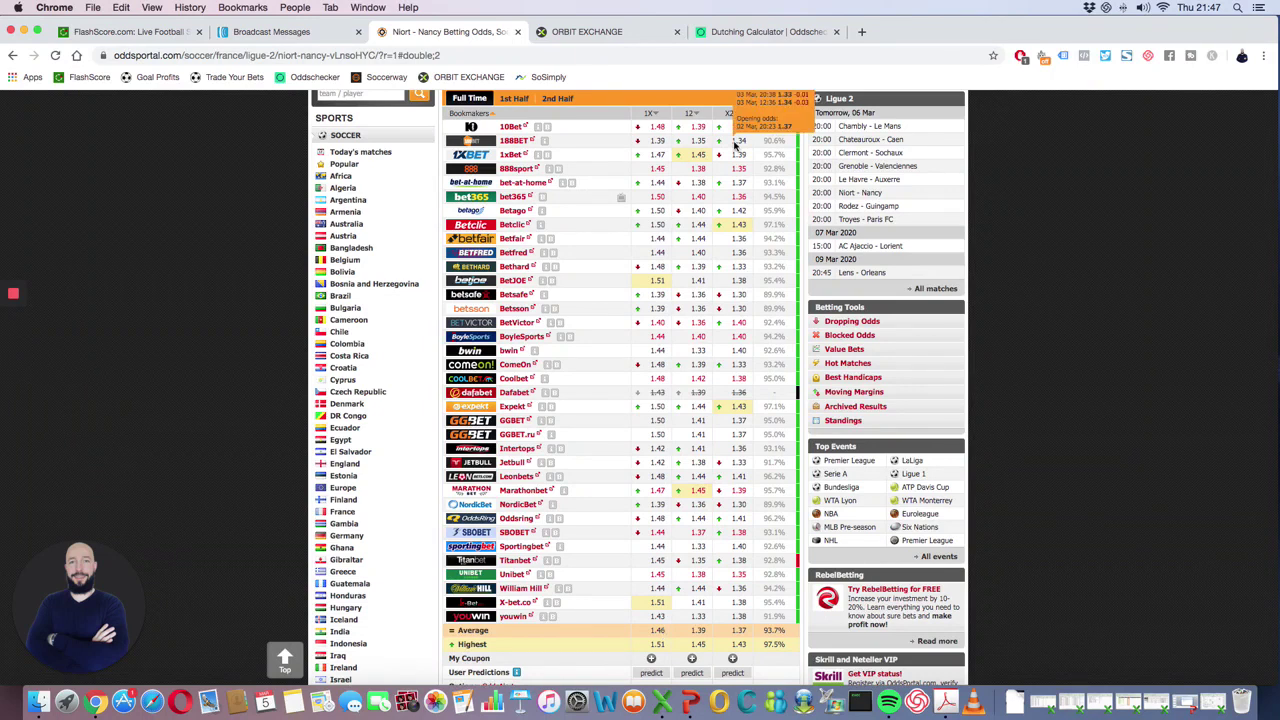
# - Compare the dutching calculator's return if any selection wins with the Niort v Nancy match odds on Orbit Exchange
pyautogui.click(750, 31)
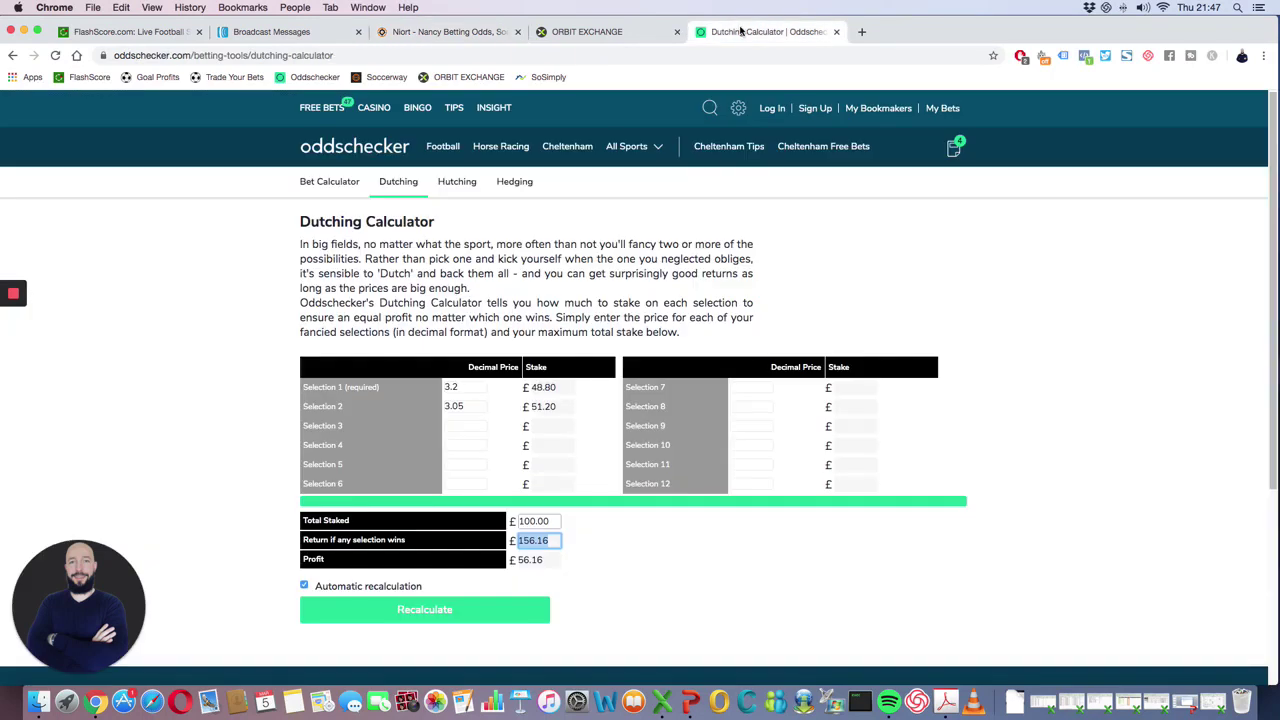
pyautogui.click(598, 31)
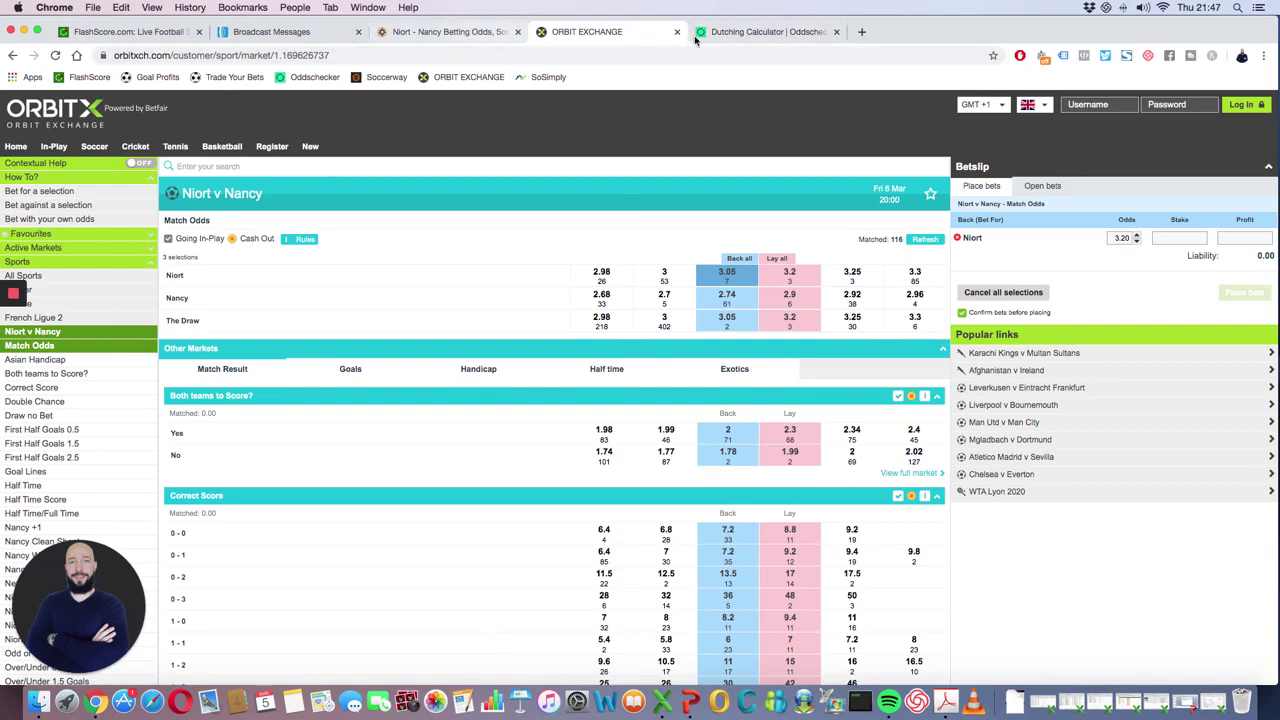
pyautogui.click(743, 33)
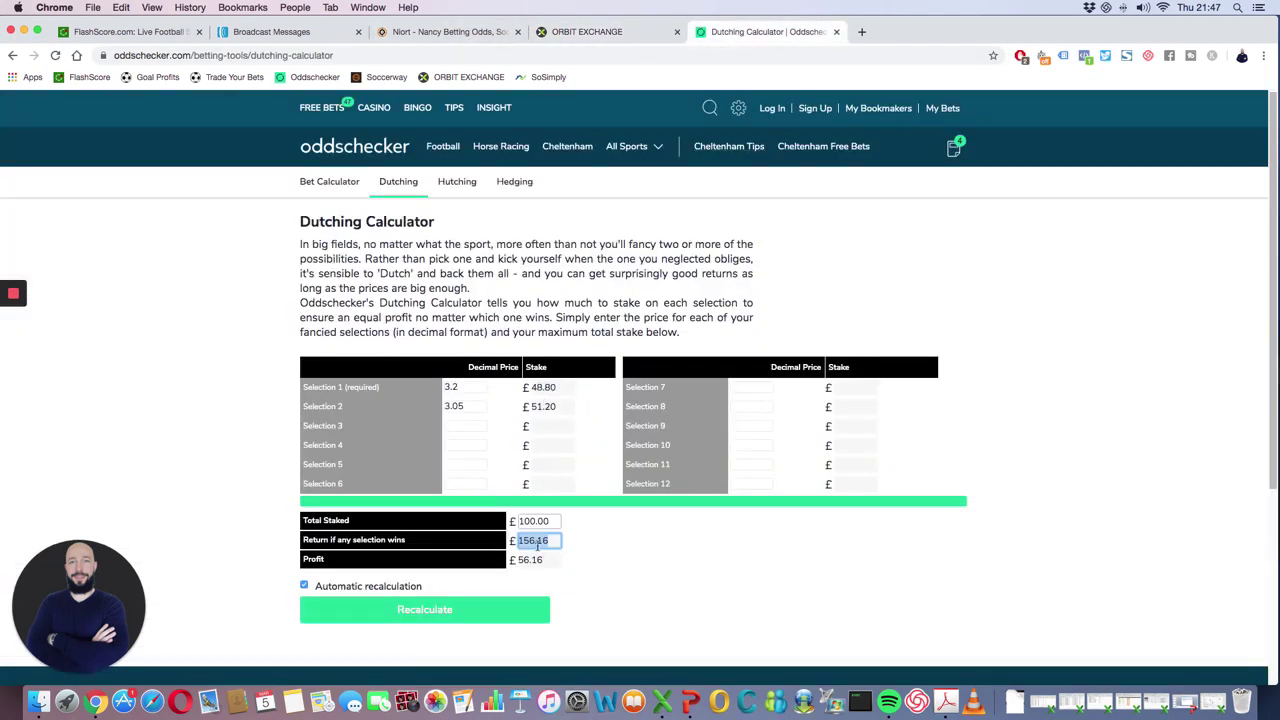
pyautogui.click(628, 33)
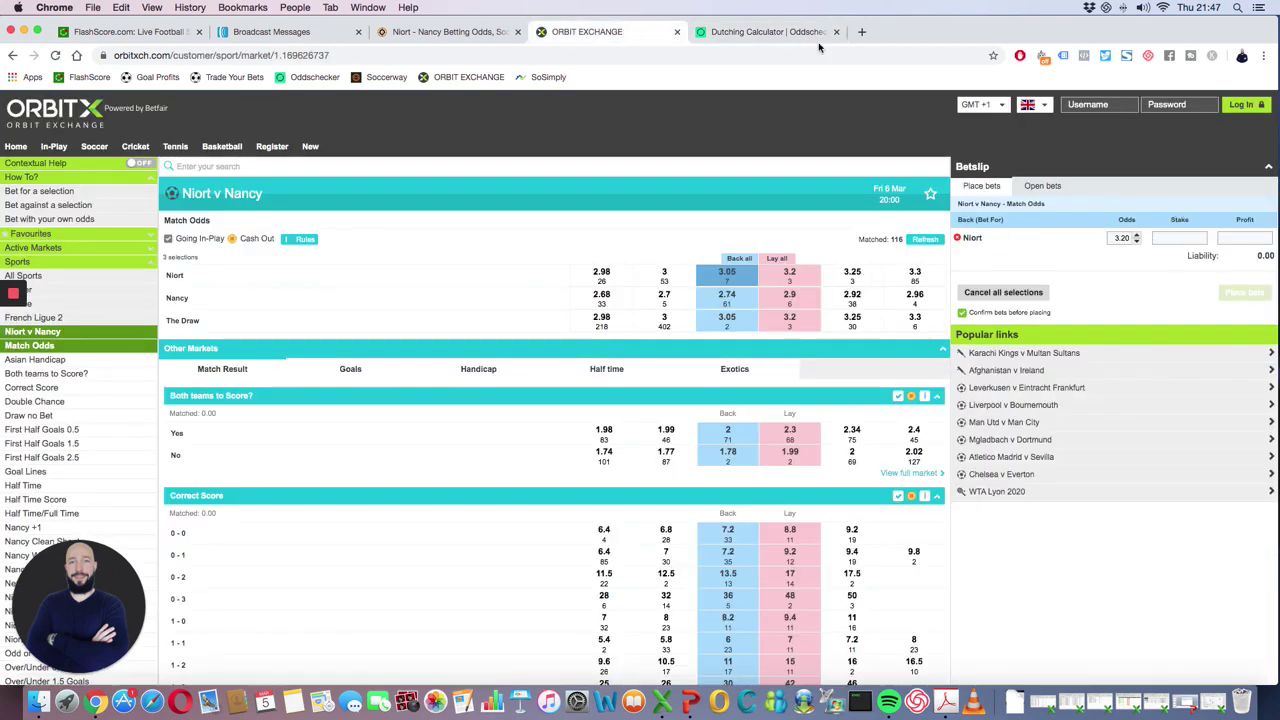
# - Check the calculator's Selection 1 stake and enter 4880 as the Niort bet's stake in the Orbit Exchange betslip
pyautogui.click(794, 34)
pyautogui.click(633, 35)
pyautogui.click(765, 35)
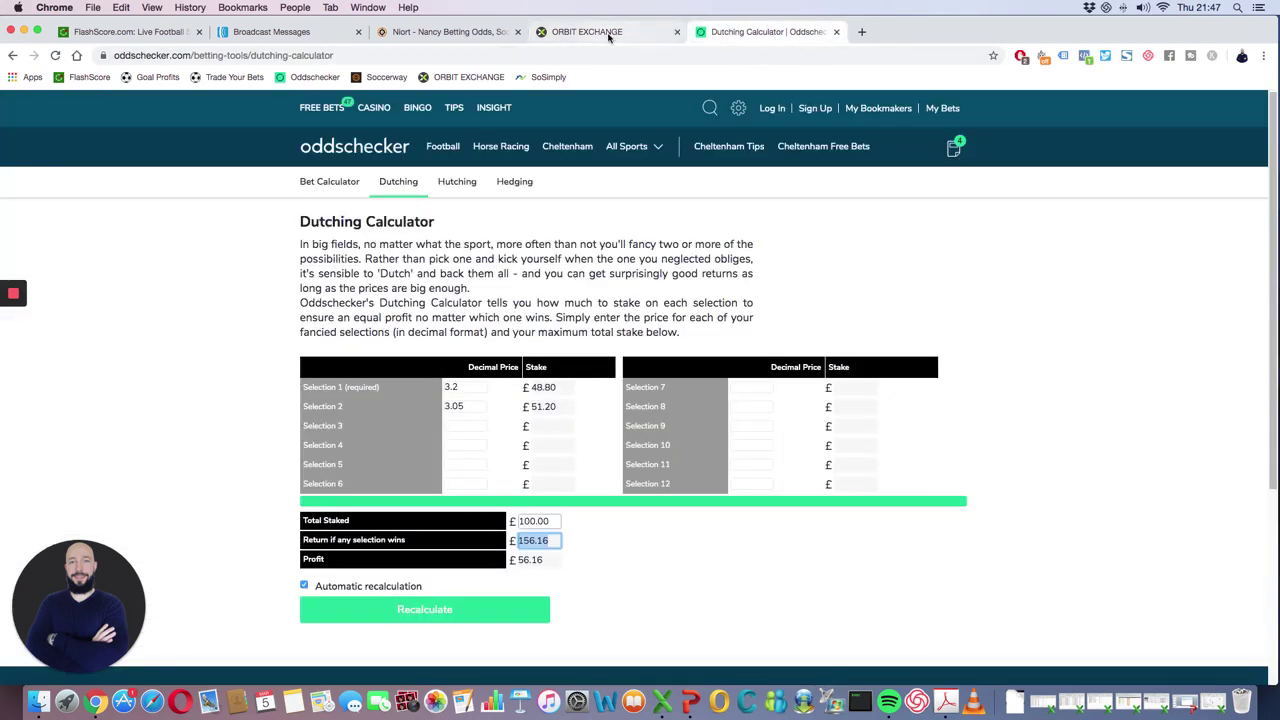
pyautogui.click(609, 34)
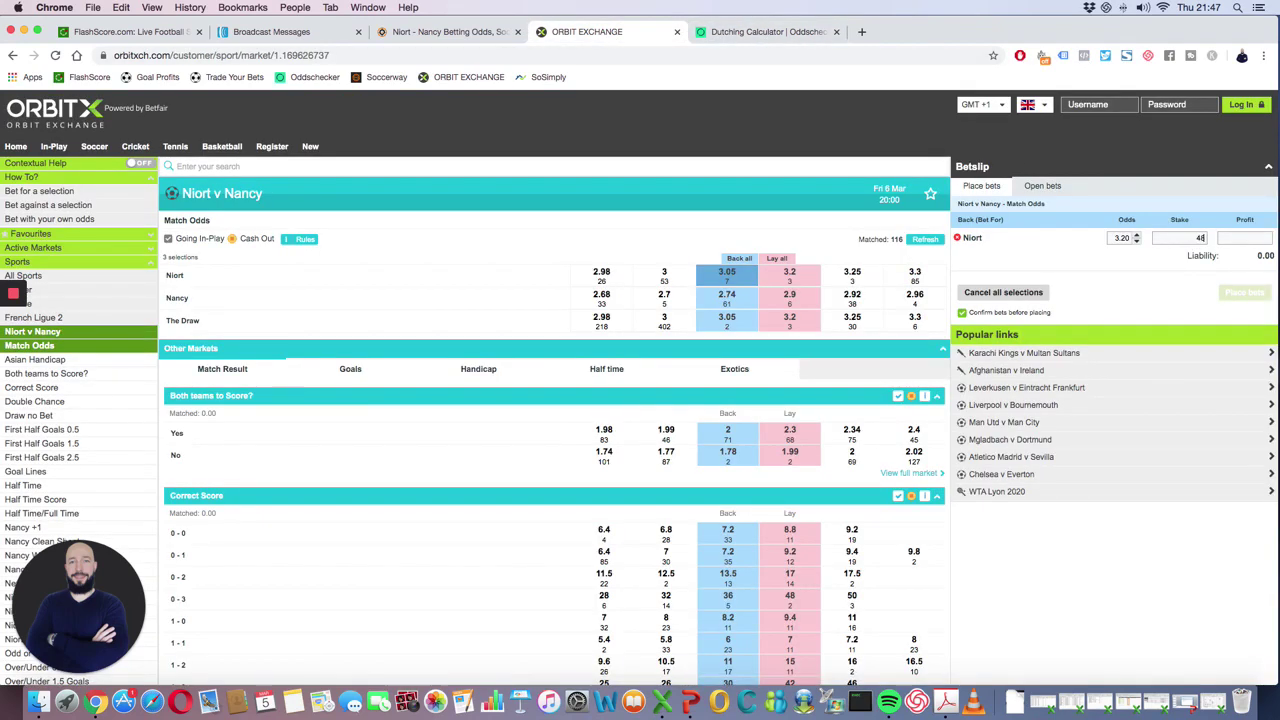
pyautogui.write('80')
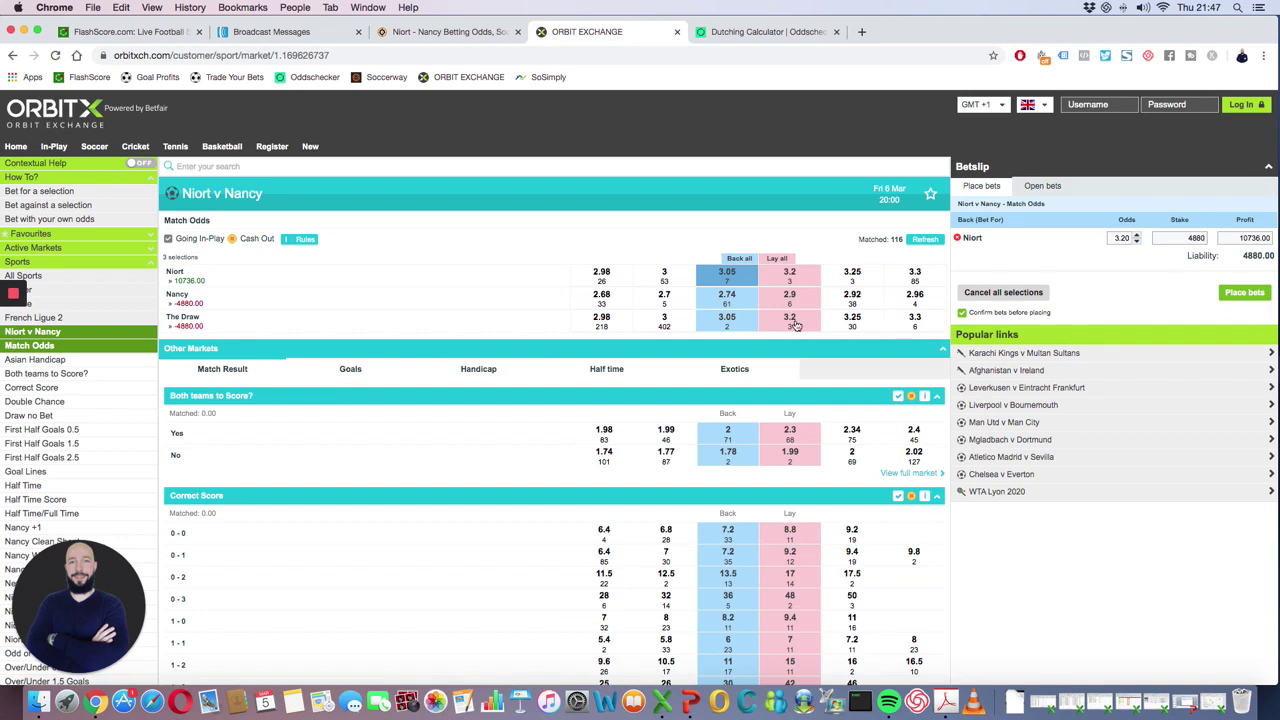
# - Check the calculator's Selection 2 stake, add a back bet on The Draw to the betslip, and enter 5120 as its stake
pyautogui.click(752, 33)
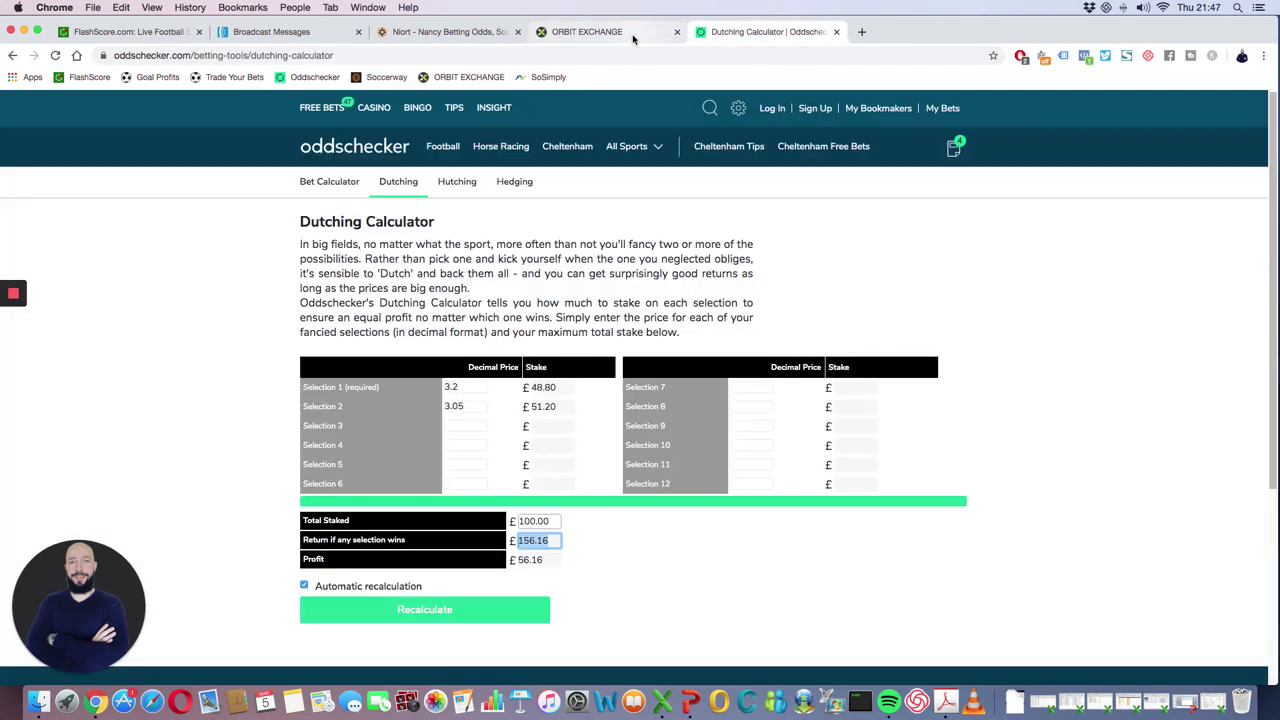
pyautogui.click(632, 38)
pyautogui.click(727, 317)
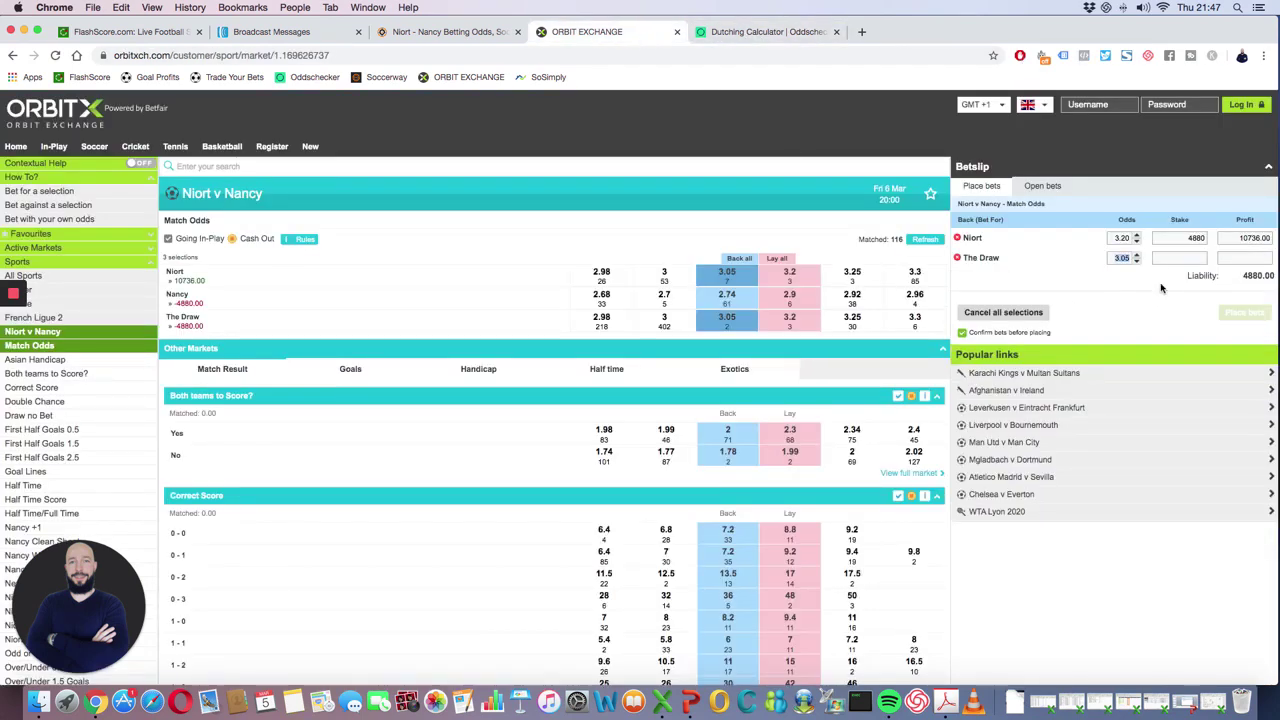
pyautogui.write('5120')
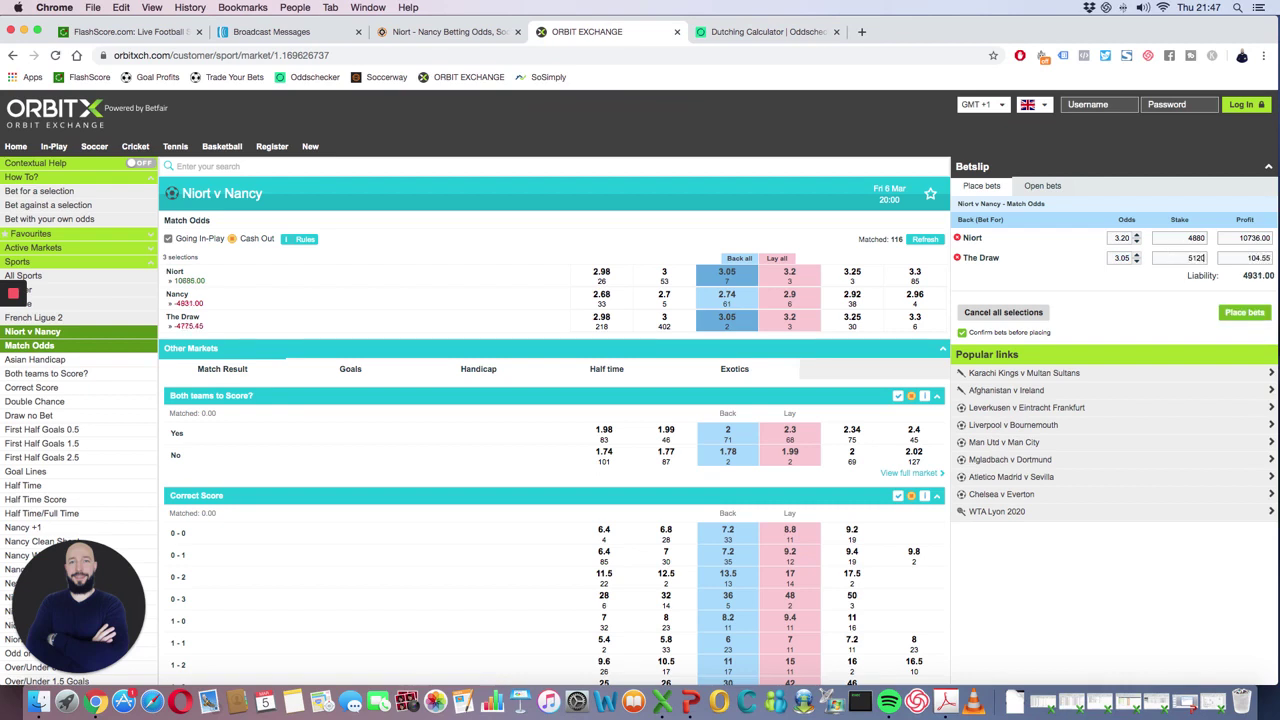
# - Correct the betslip stakes to 51.20 for The Draw and 48.80 for Niort
pyautogui.press('BackSpace')
pyautogui.press('BackSpace')
pyautogui.write('.20')
pyautogui.write('.')
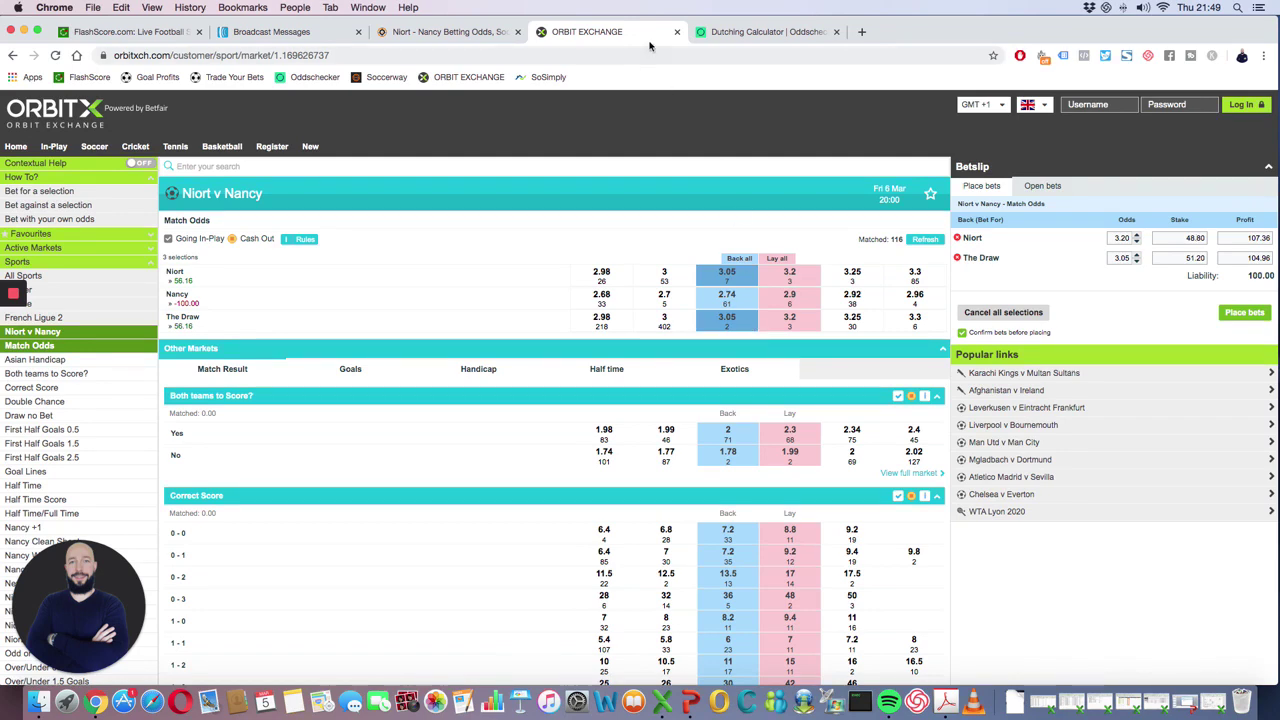
# - Search Google for "dutching calculator" from the calculator's tab and open the Oddschecker result
pyautogui.click(726, 33)
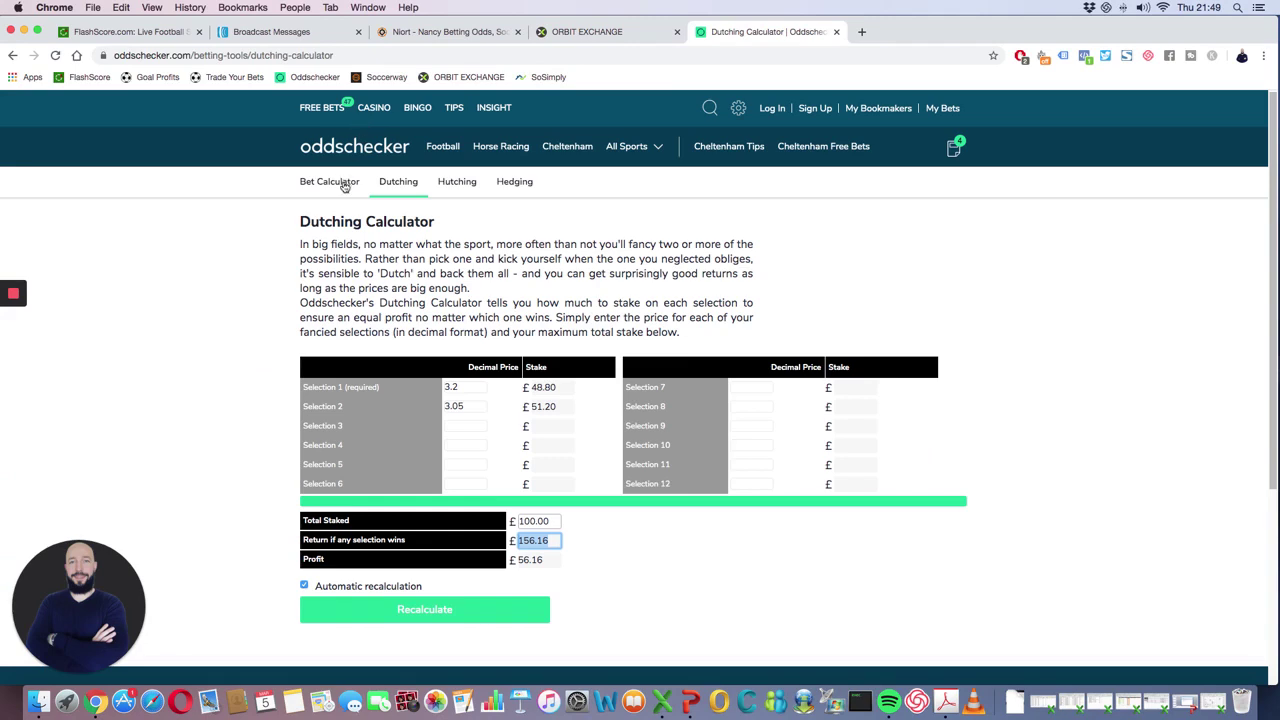
pyautogui.scroll(1, 272, 183)
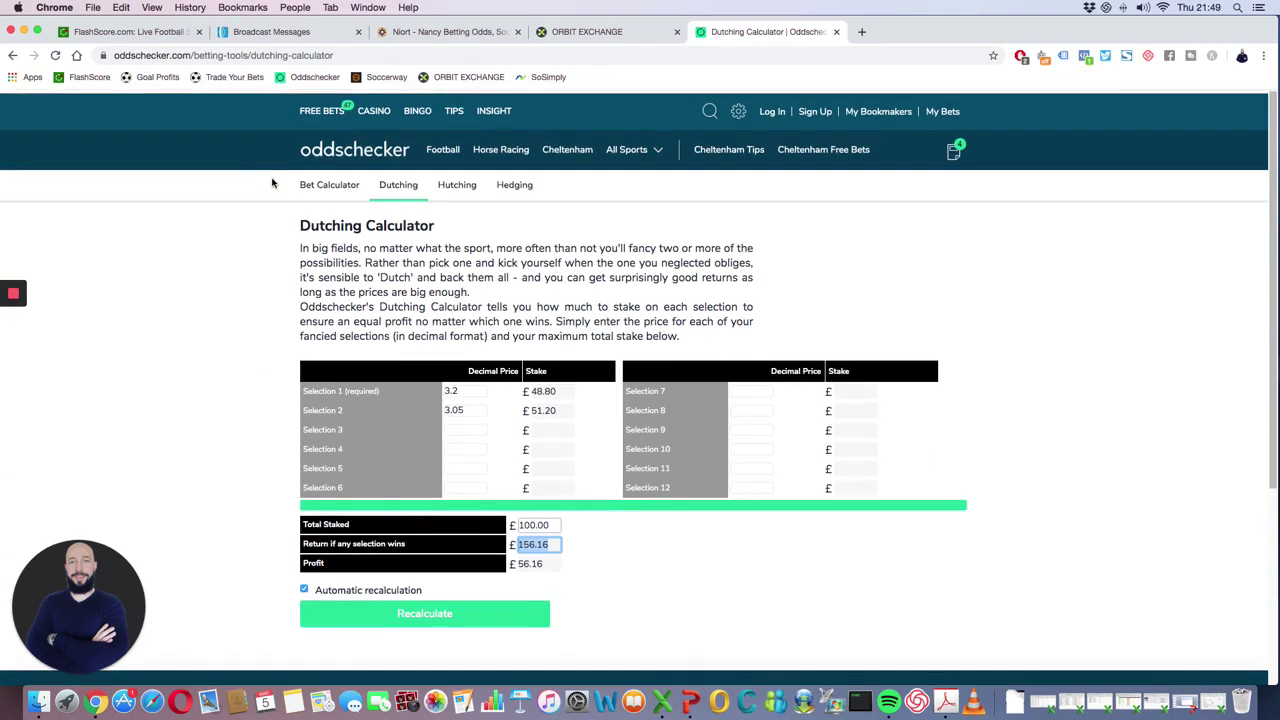
pyautogui.scroll(-1, 272, 183)
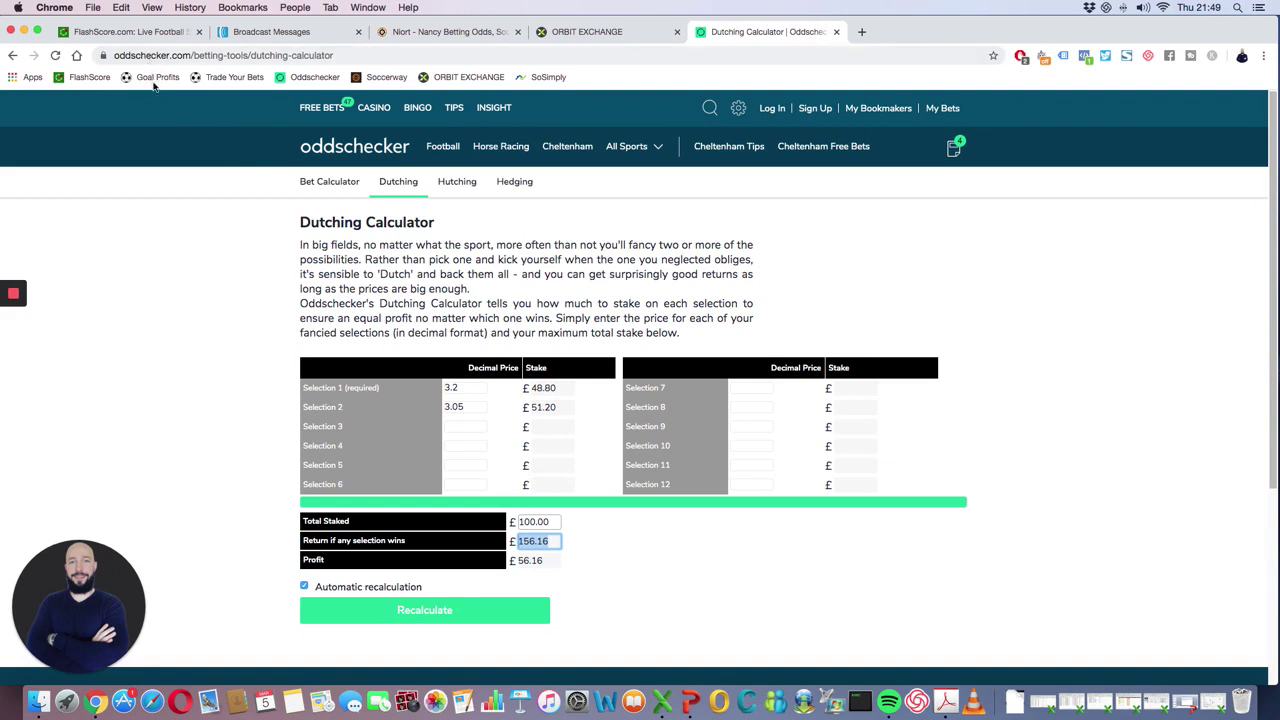
pyautogui.click(77, 55)
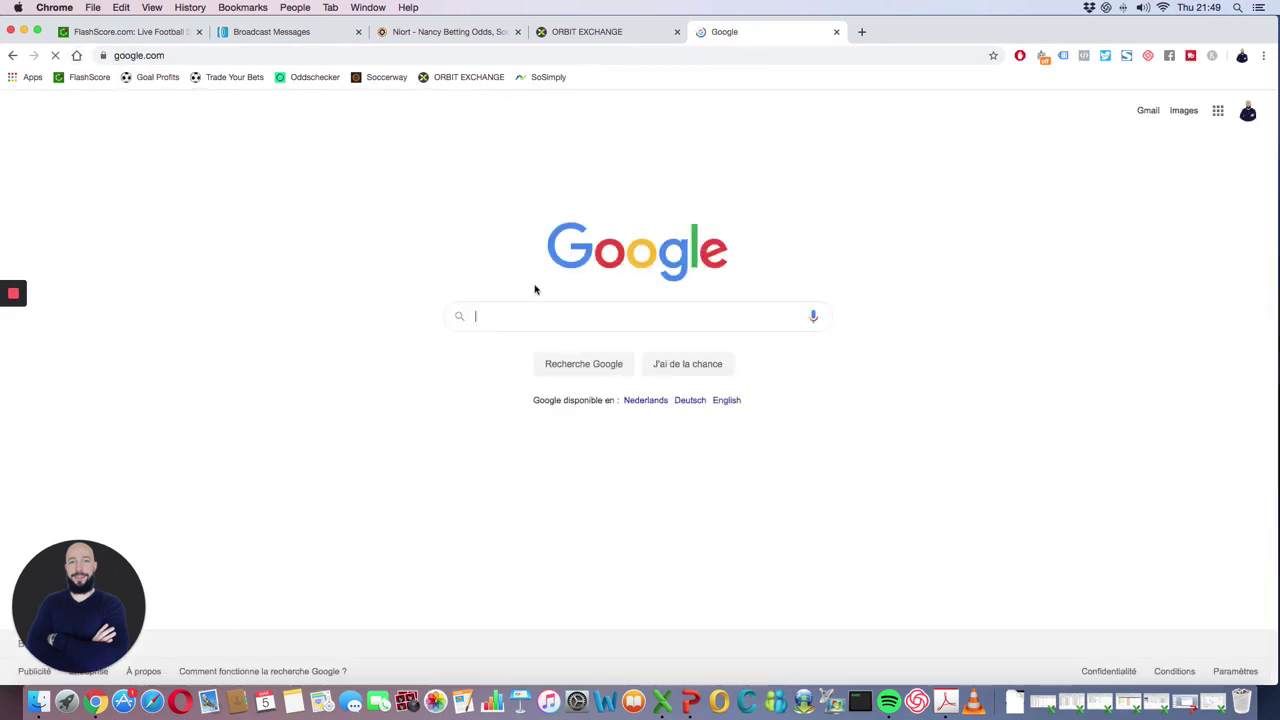
pyautogui.write('dutch')
pyautogui.press('Down')
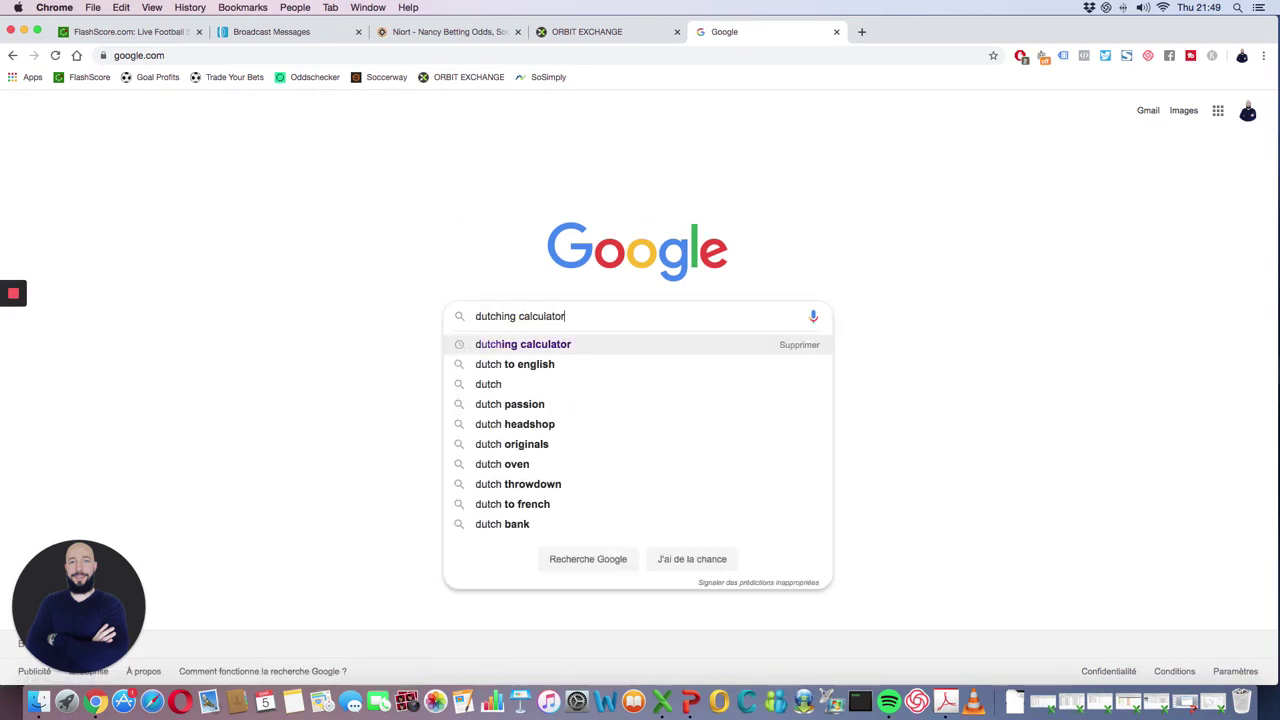
pyautogui.press('Return')
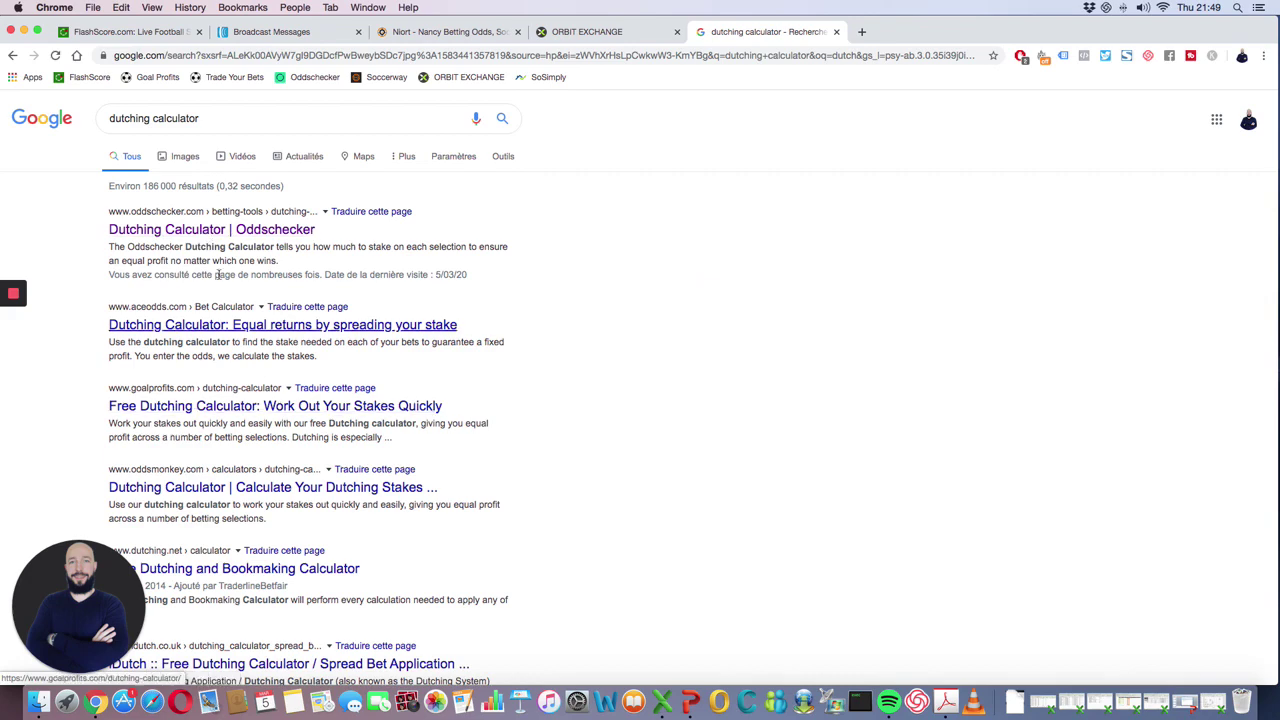
pyautogui.click(214, 232)
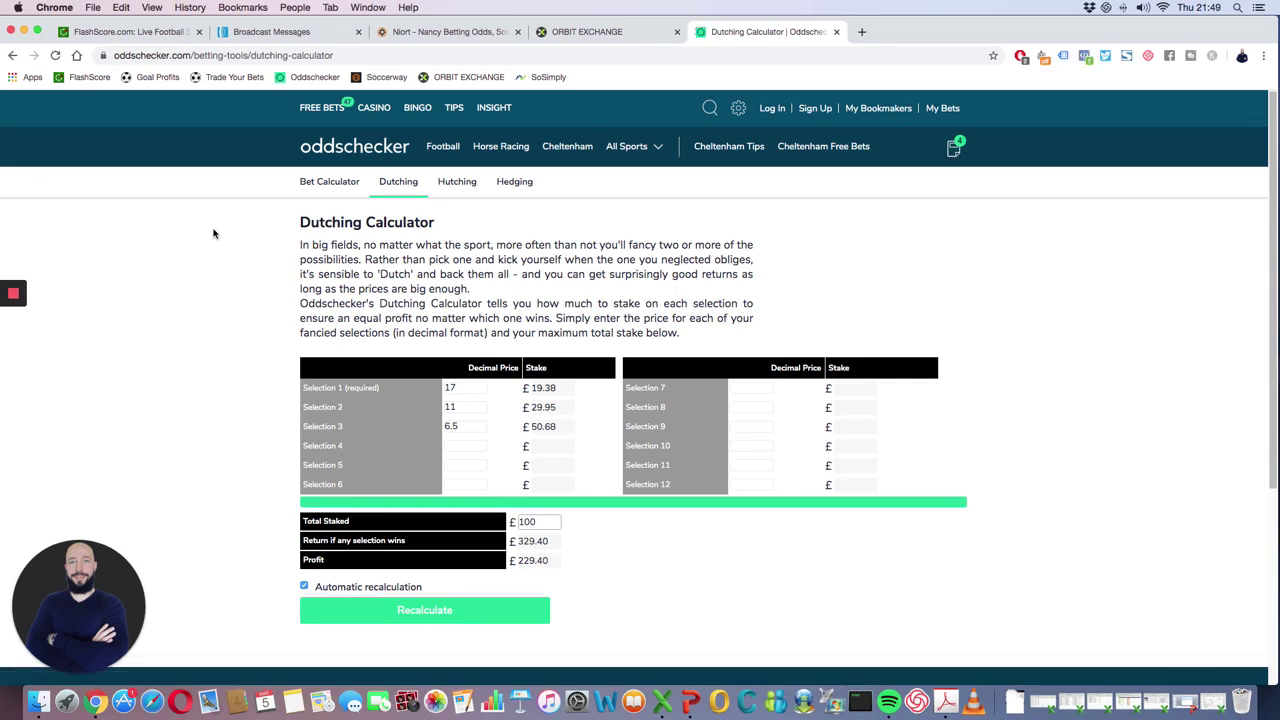
# - Compare the OddsPortal double chance odds with the Niort and The Draw bets in the Orbit Exchange betslip
pyautogui.click(470, 32)
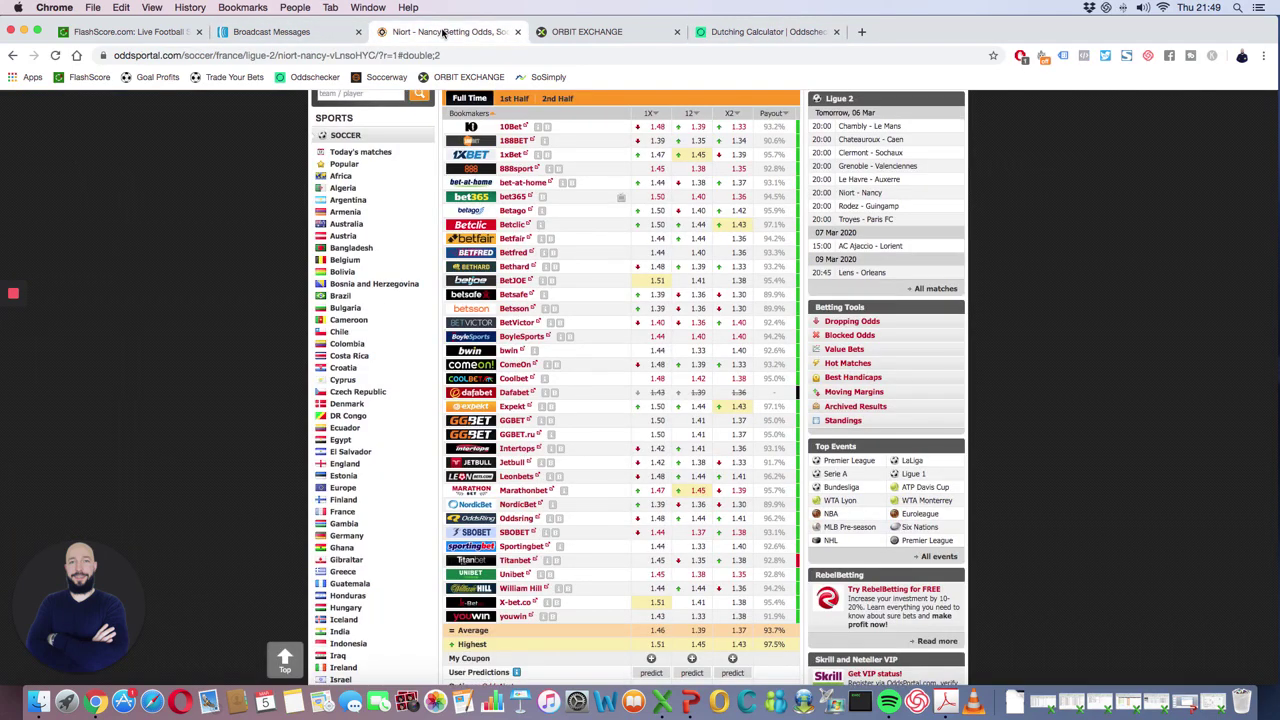
pyautogui.click(563, 32)
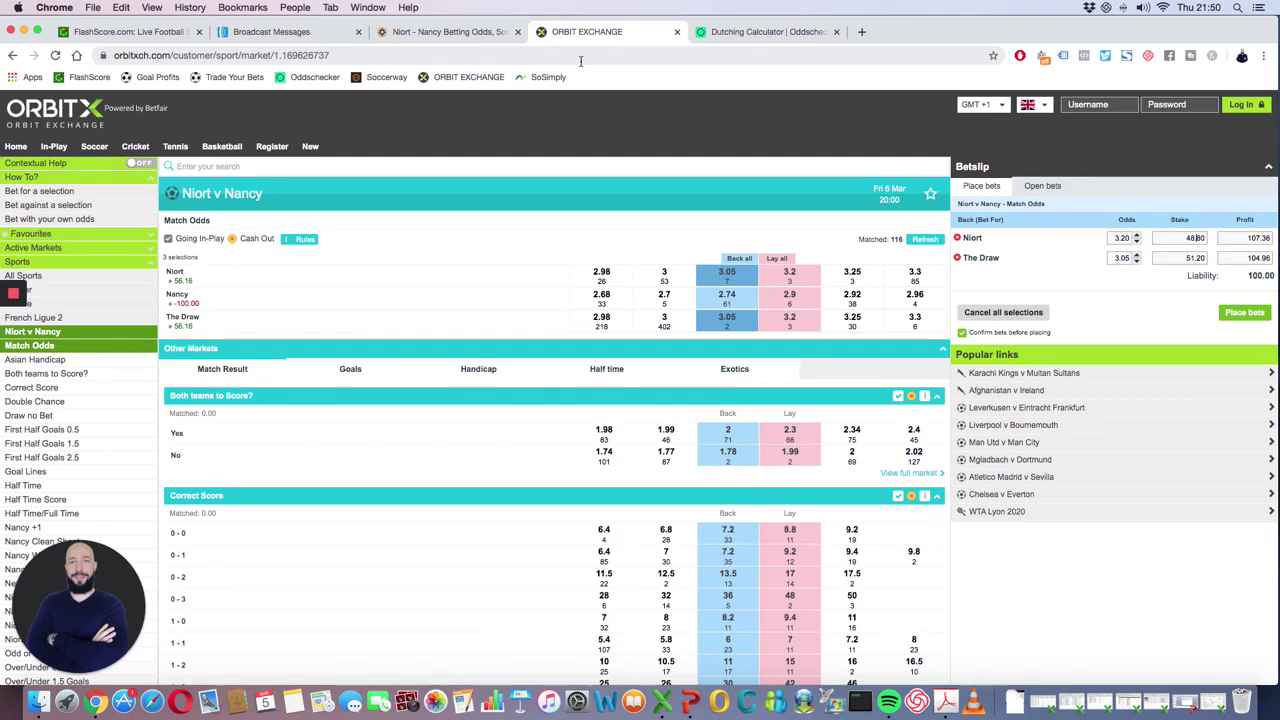
pyautogui.moveTo(15, 300)
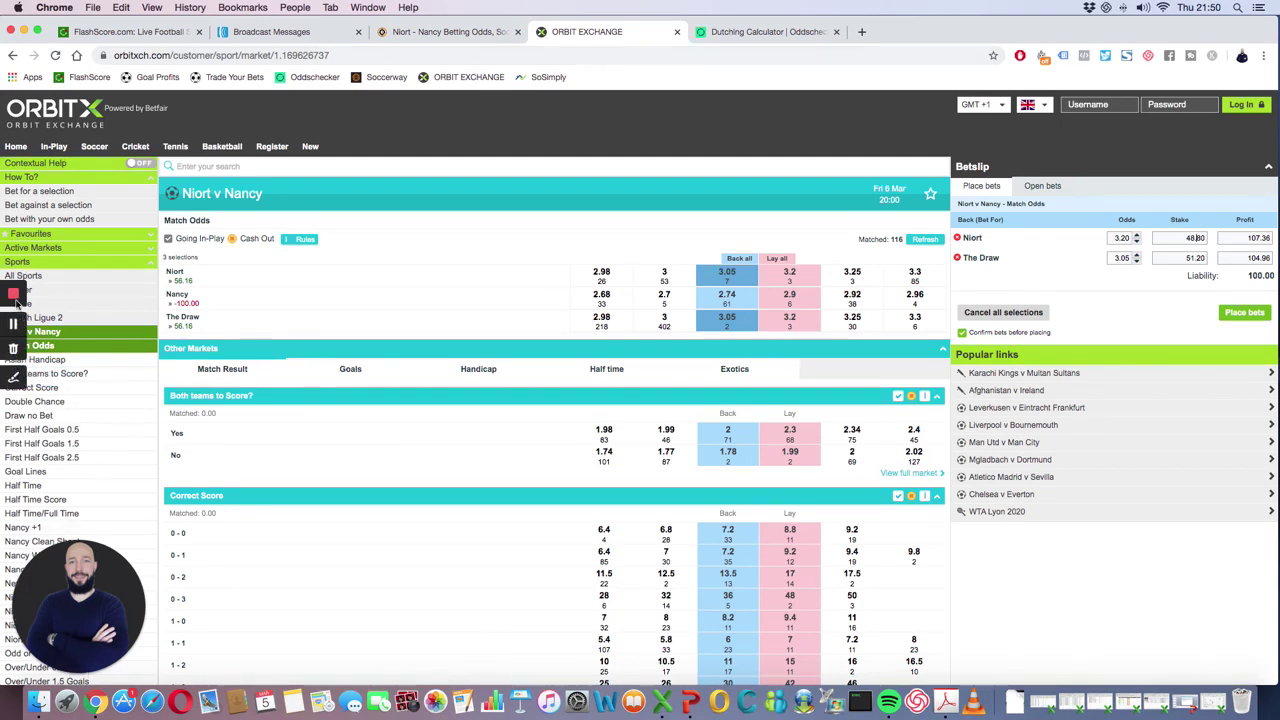